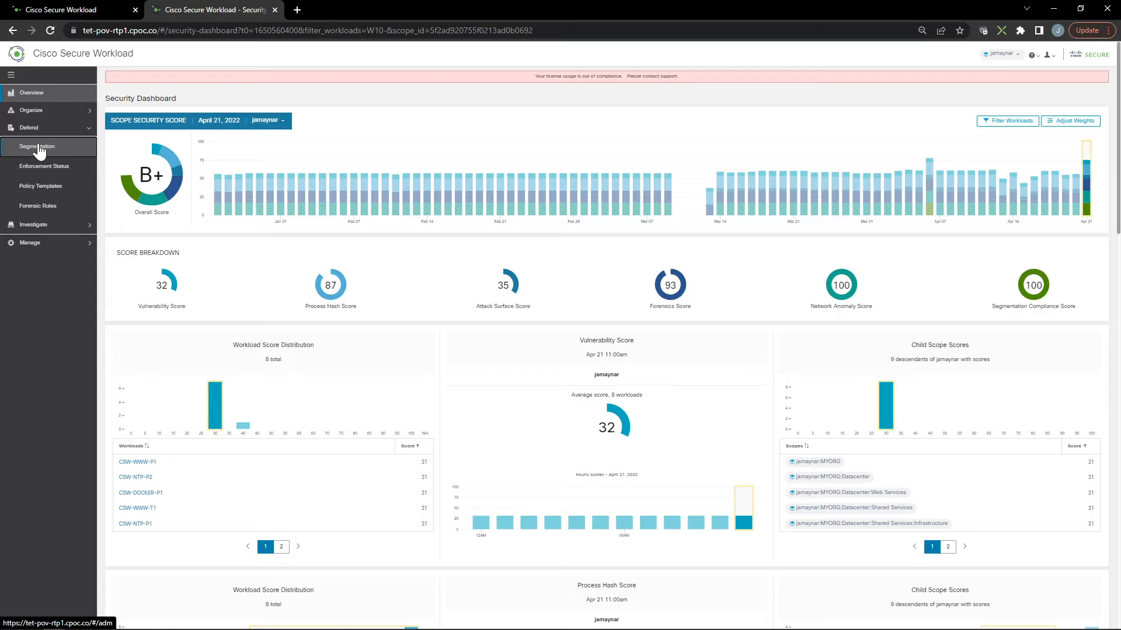
Step: Start a Segmentation workspace named Time-Services, described as "Times services available to Datacenter Resources. Time Services aslo need access outbound to the internet for updates"
left_click(38, 147)
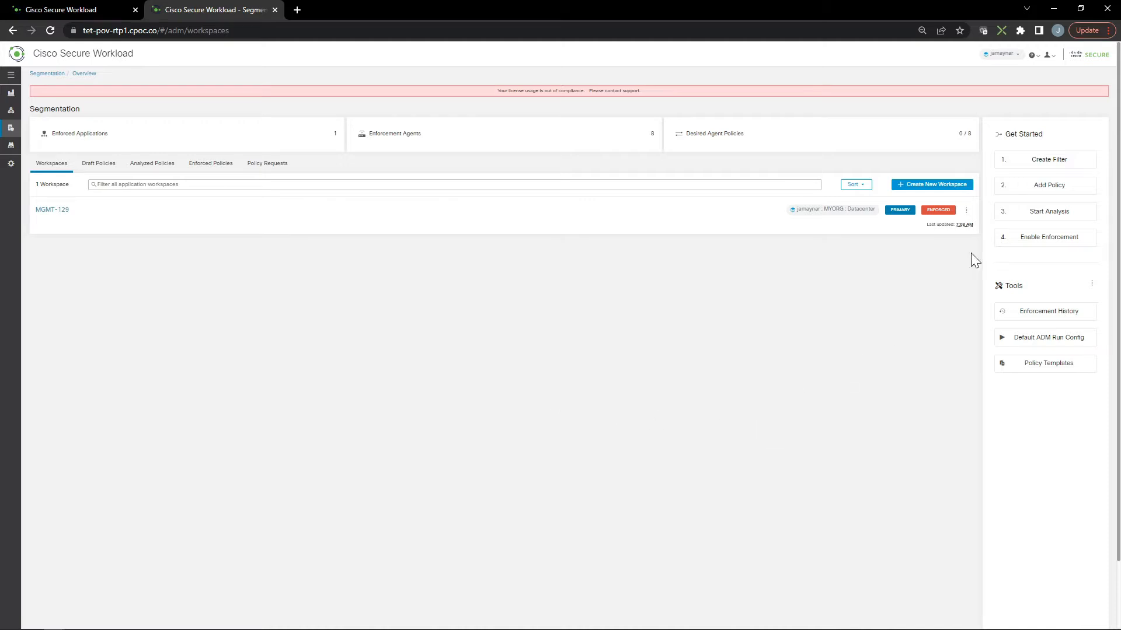
left_click(943, 186)
type("Time-Services")
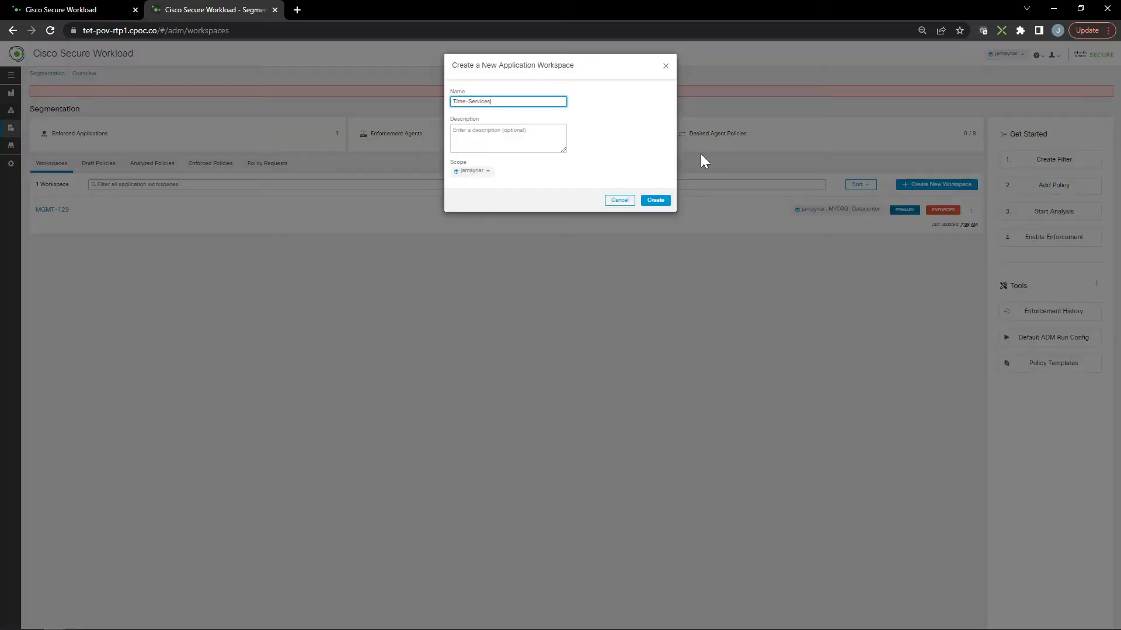
key("Tab")
type("Times services available to Datacenter Resources. Time Services aslo need access outbound to the internet for")
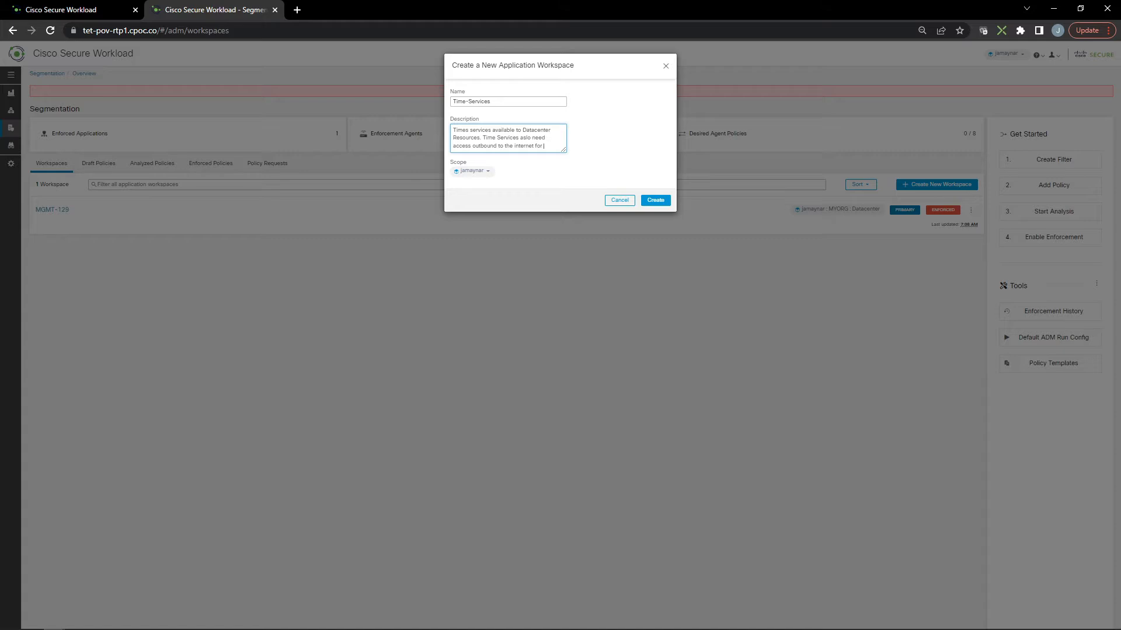
type("updates")
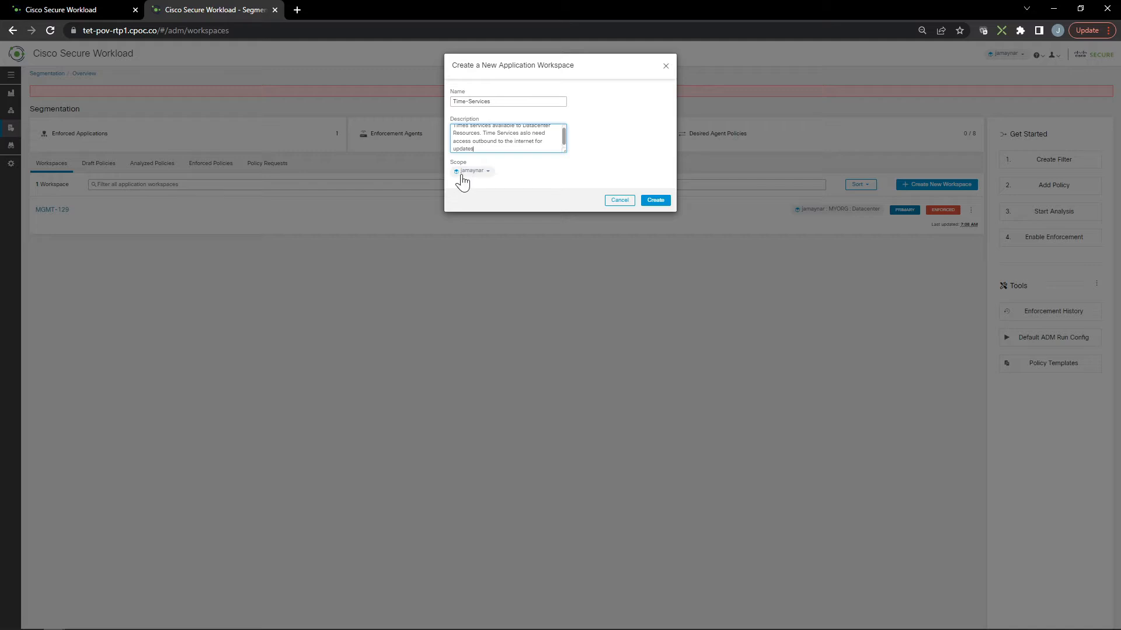
Step: Assign the workspace to the MYORG:Datacenter:Shared Services:Infrastructure:Production scope and create it
left_click(484, 172)
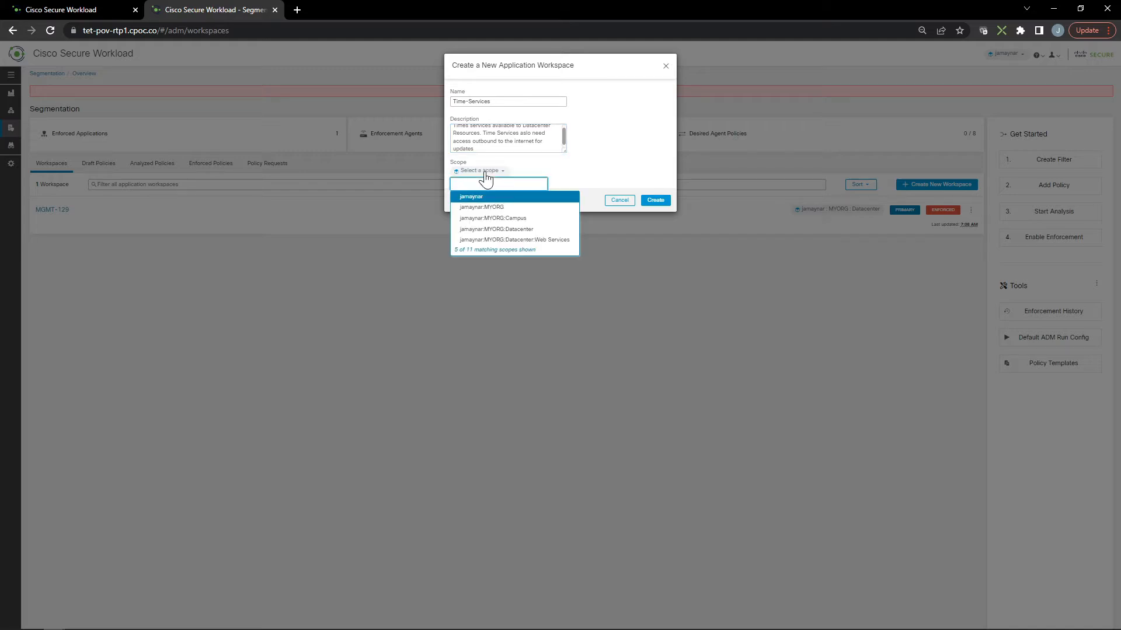
type("sh")
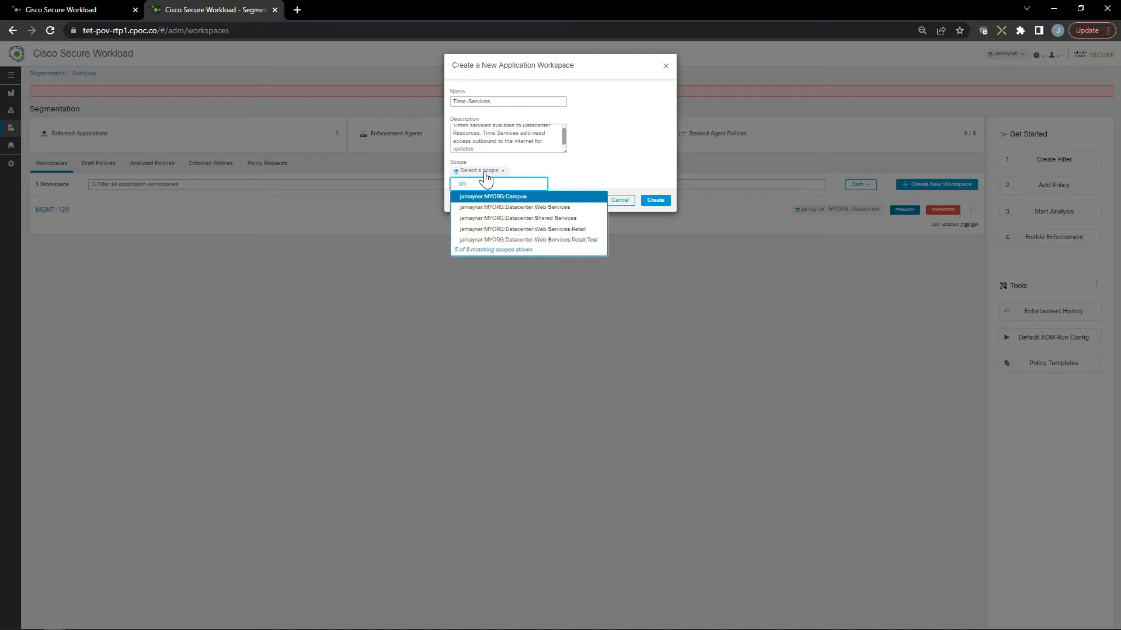
type("odu")
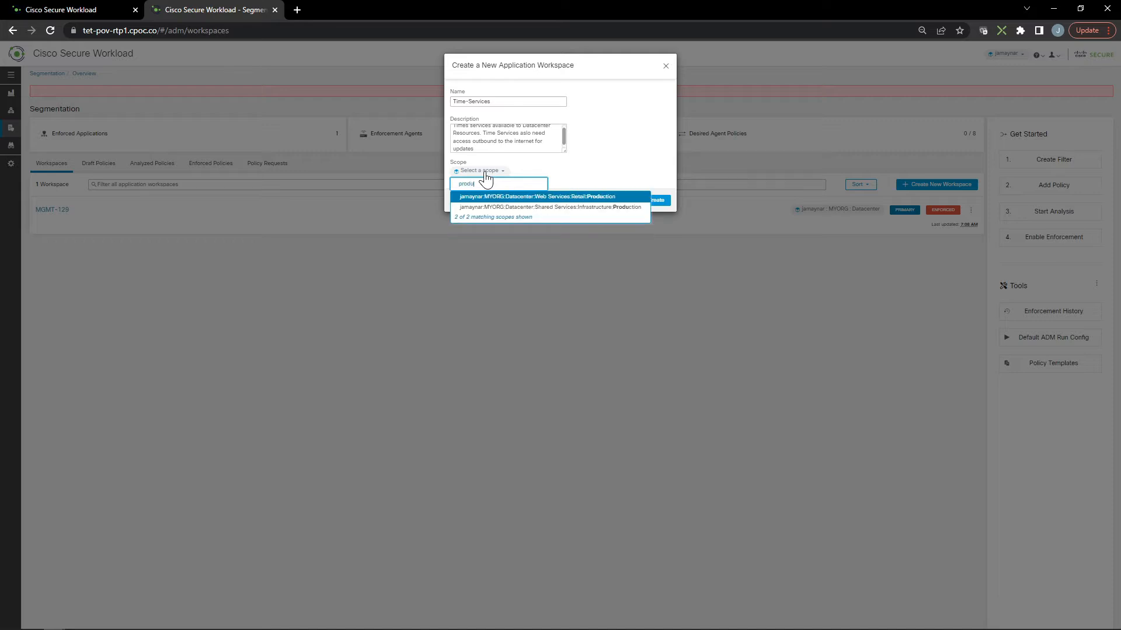
left_click(597, 208)
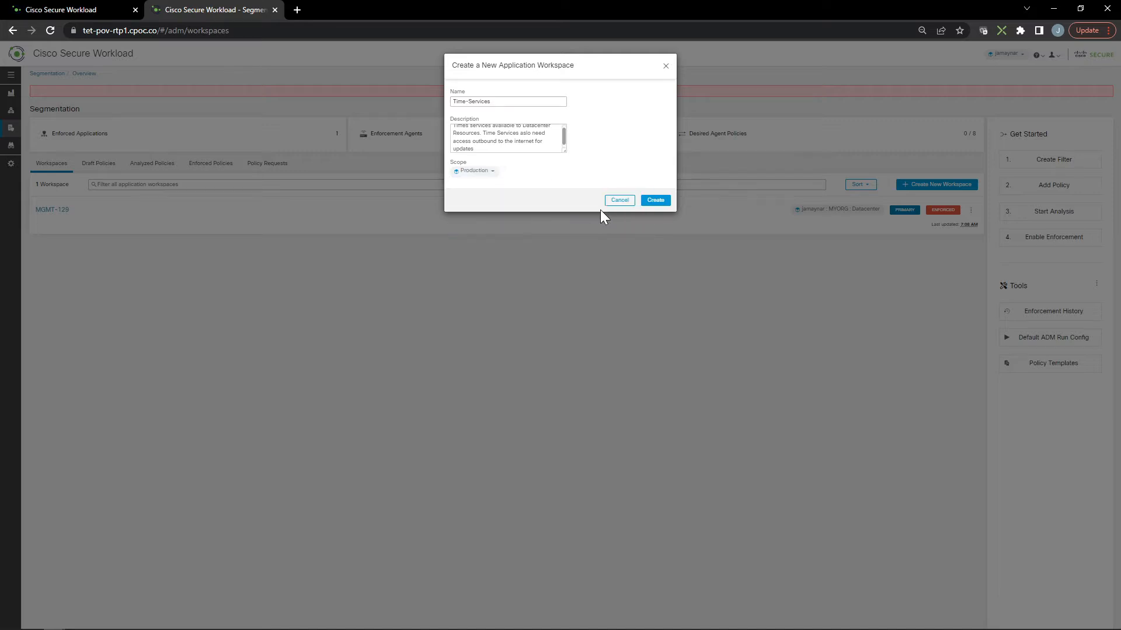
left_click(655, 201)
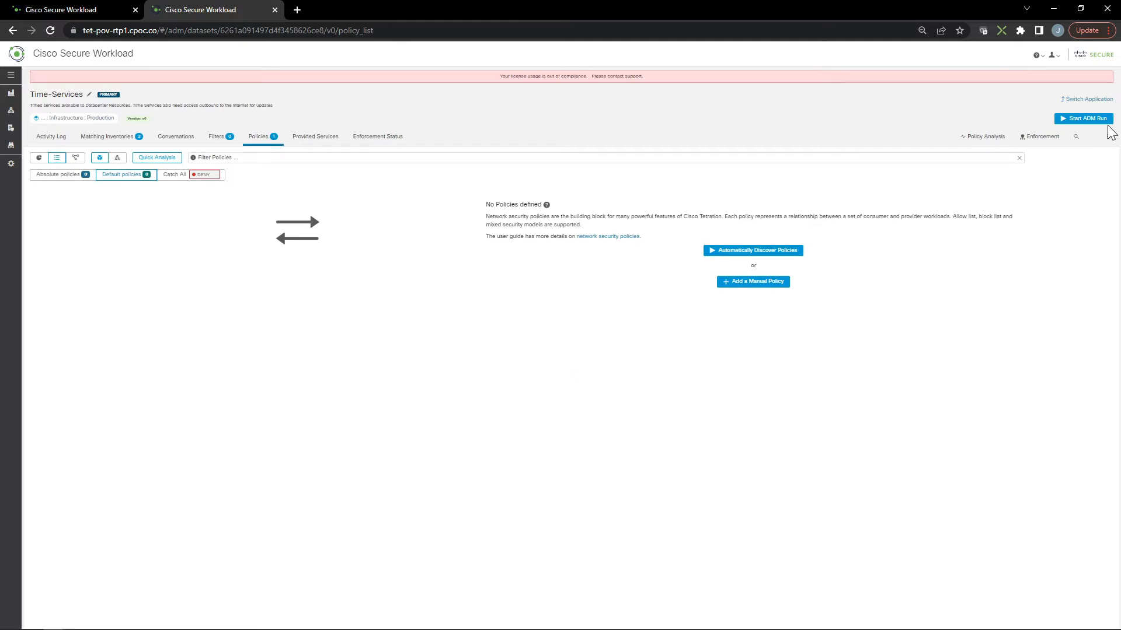
Step: Submit an ADM run for the Time-Services workspace with the time range set to 1 week
left_click(1092, 121)
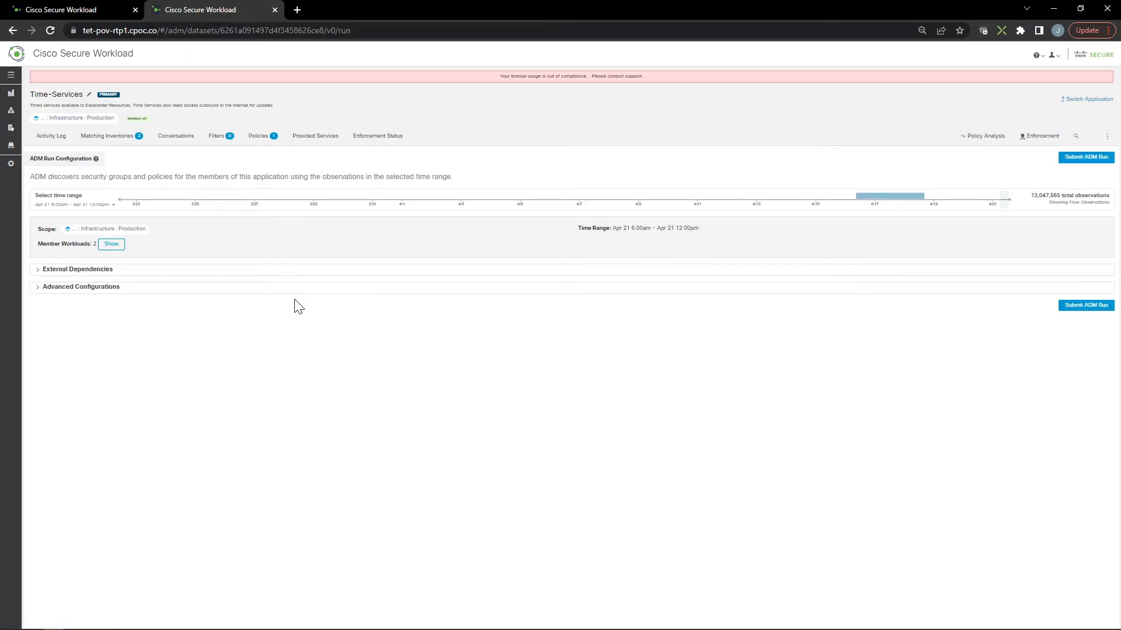
left_click(109, 206)
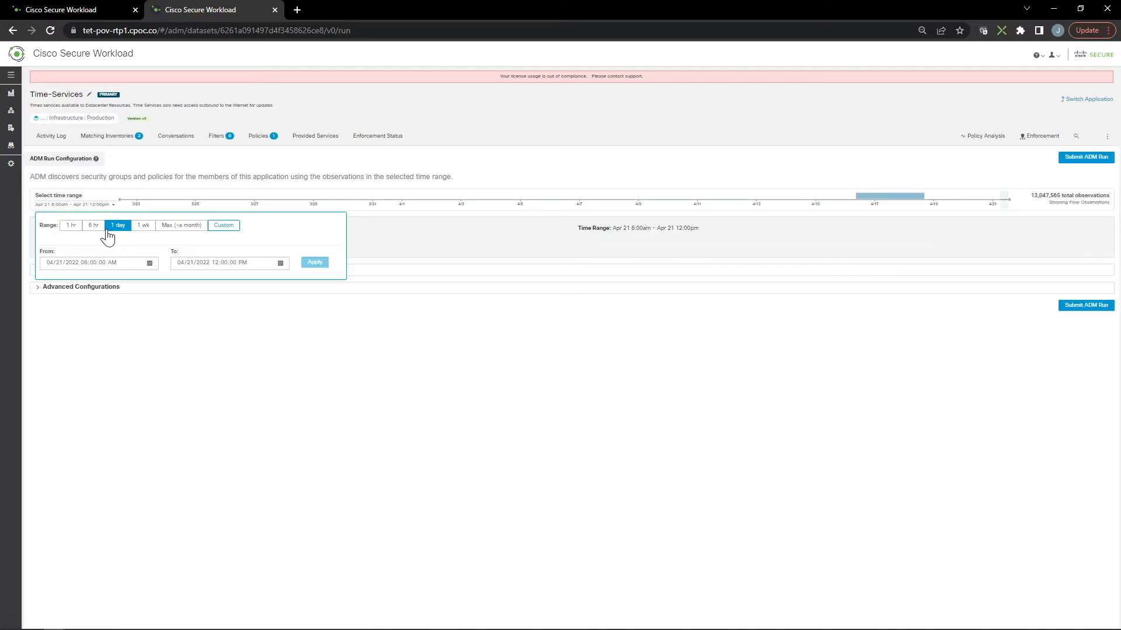
left_click(144, 228)
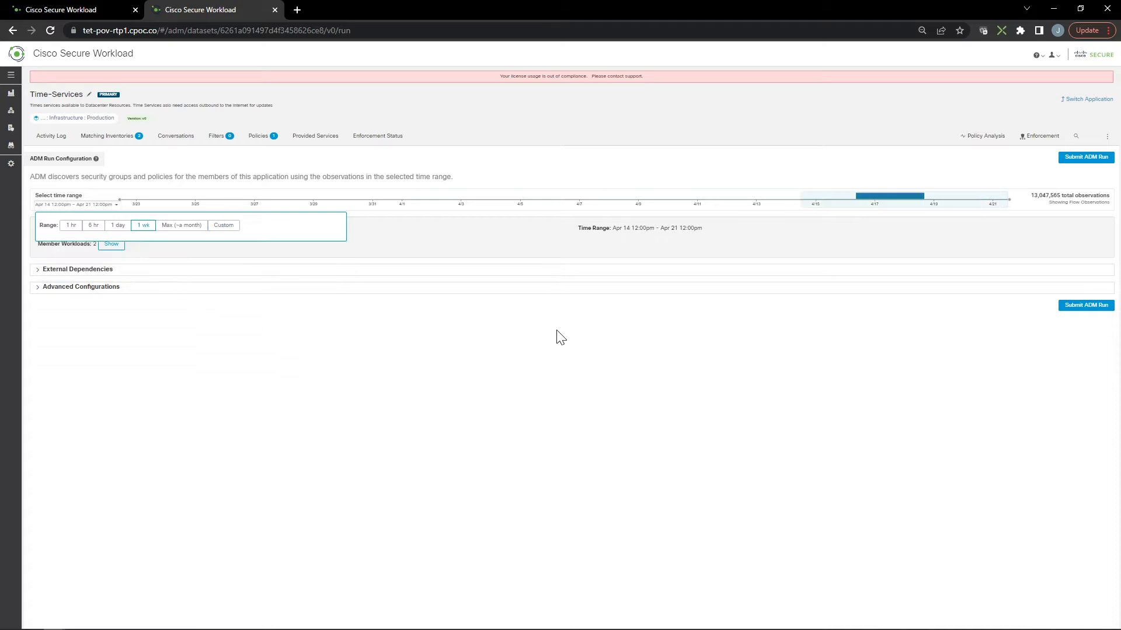
left_click(522, 358)
left_click(1072, 161)
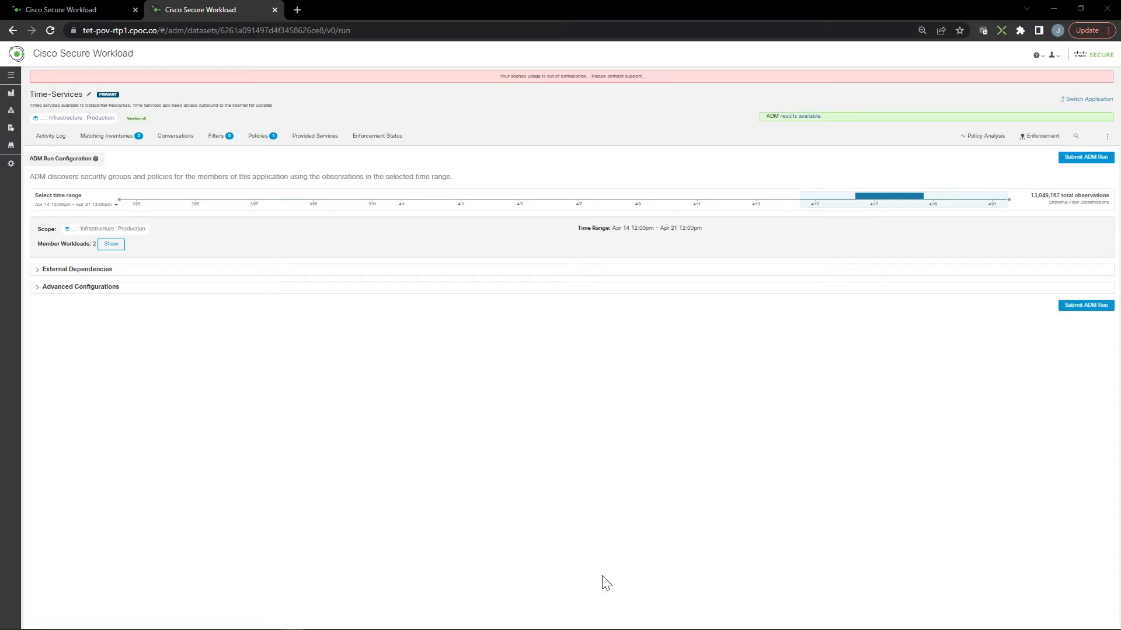
Step: Review the policies discovered by the ADM run, including every protocol and port allowed for the Infrastructure : Production consumer
left_click(806, 117)
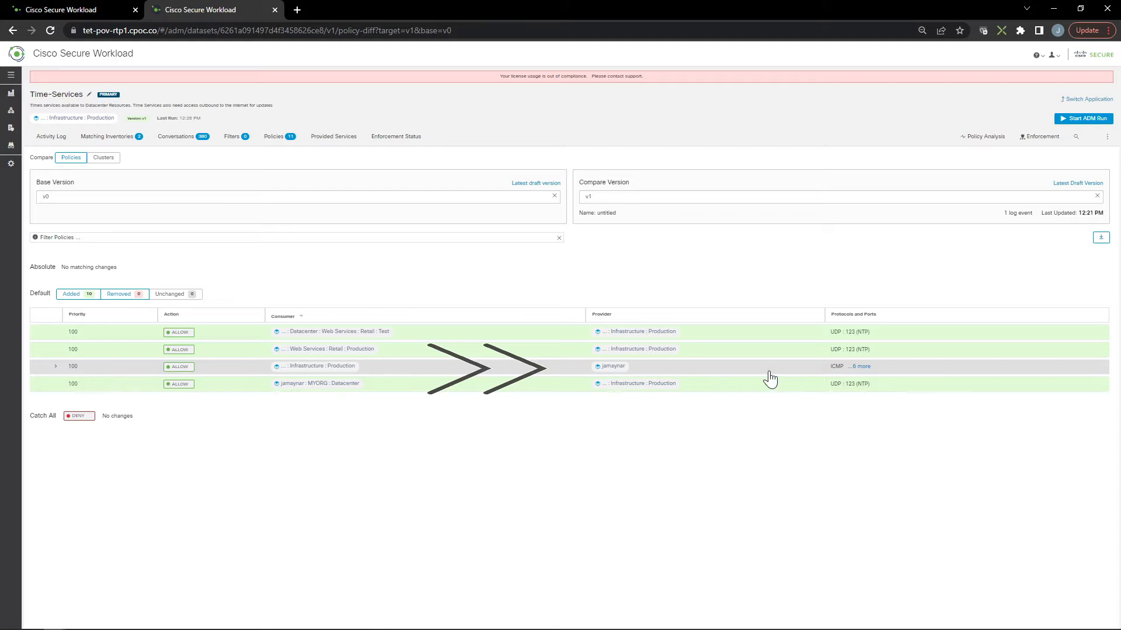
left_click(862, 367)
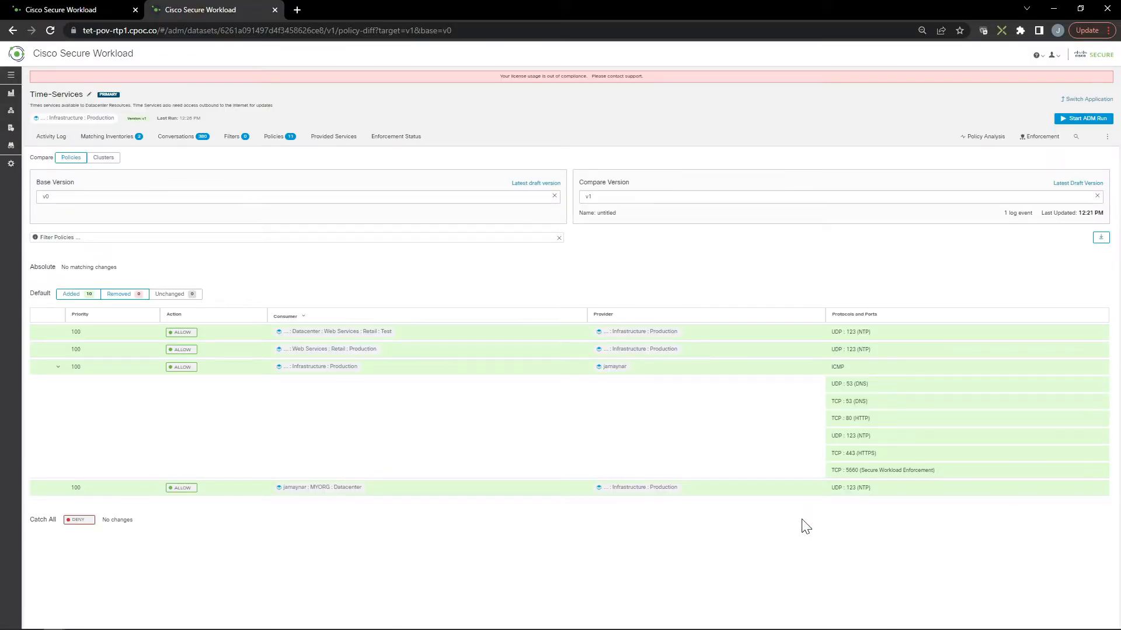
left_click(275, 140)
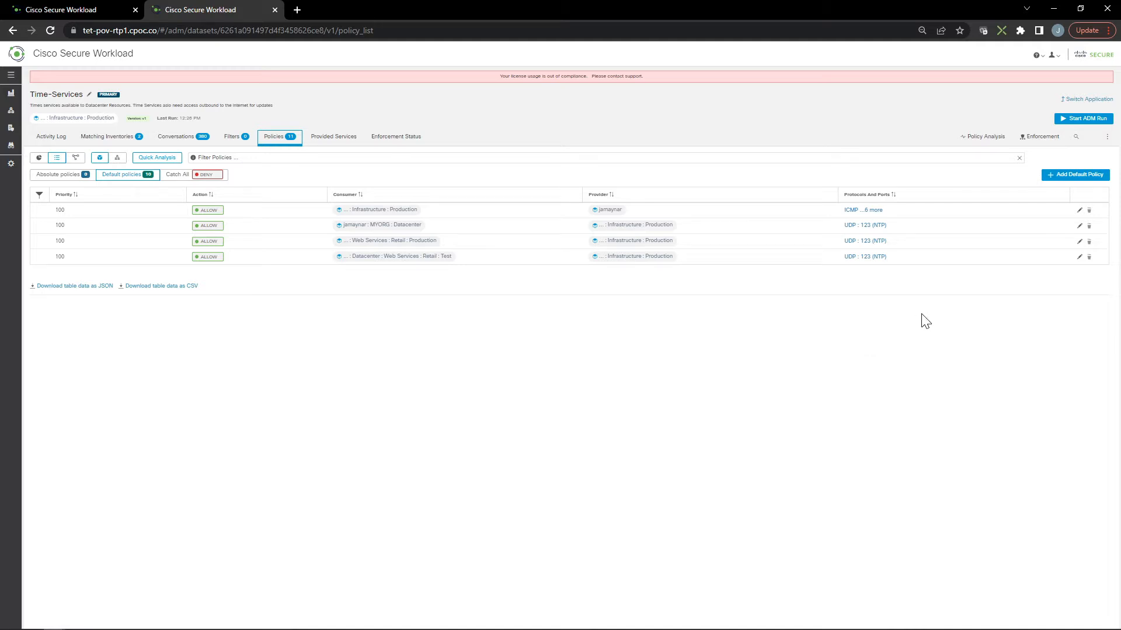
Step: Set up a policy analysis with the reason "Time Services Policy Validation" and the version name "Ticket-2022-04-21"
left_click(985, 141)
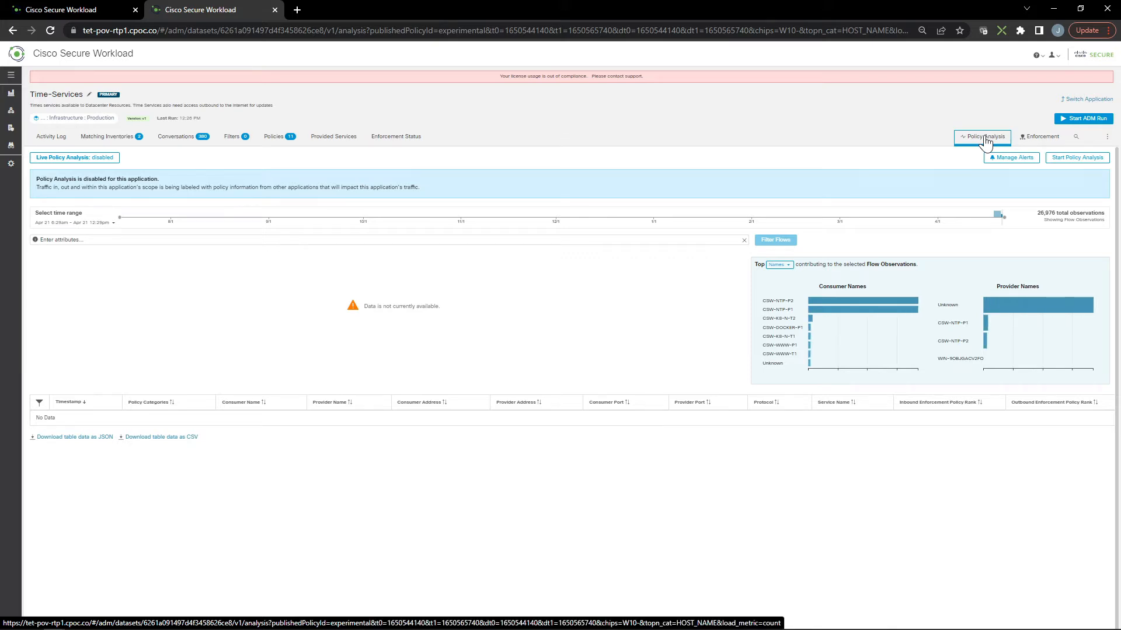
left_click(1079, 160)
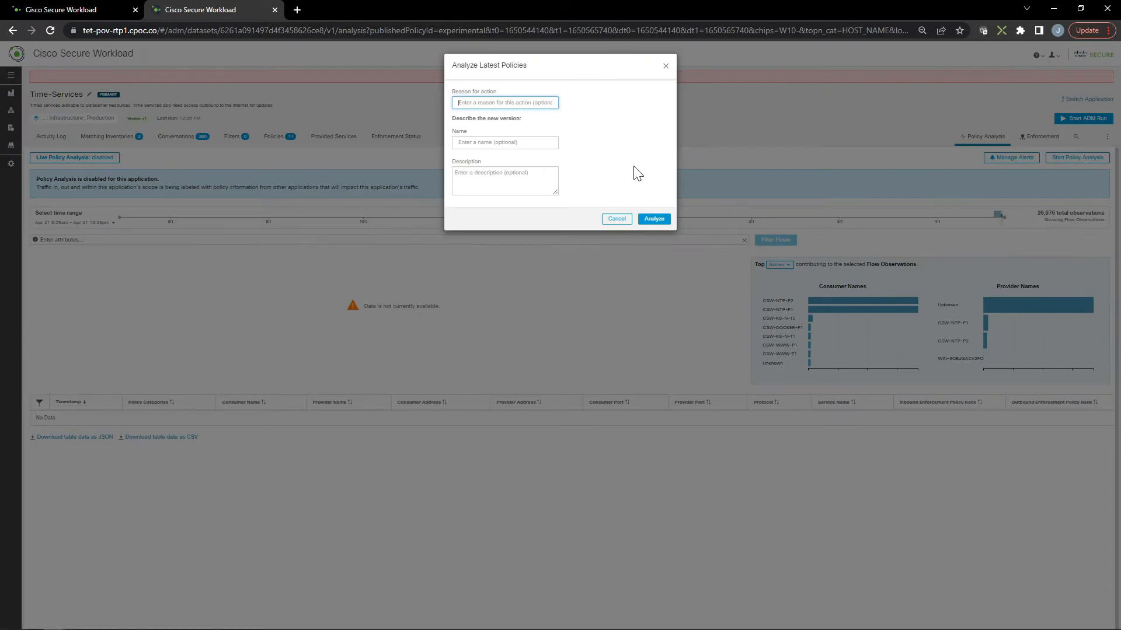
type("Time Services Policy Validation")
key("Tab")
type("Ticket-2022-04-21")
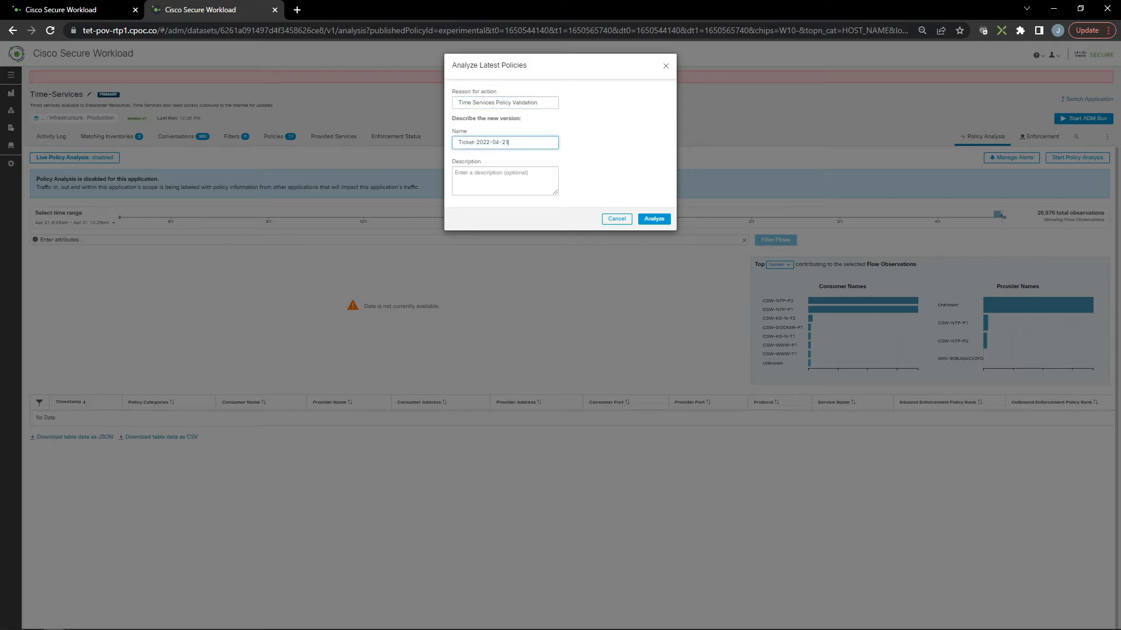
Step: Describe the version as "Time services access from DC assets and time services access to internet for updates" and launch the analysis
key("Tab")
type("Time services access from DC assets and time services access to internet for updates")
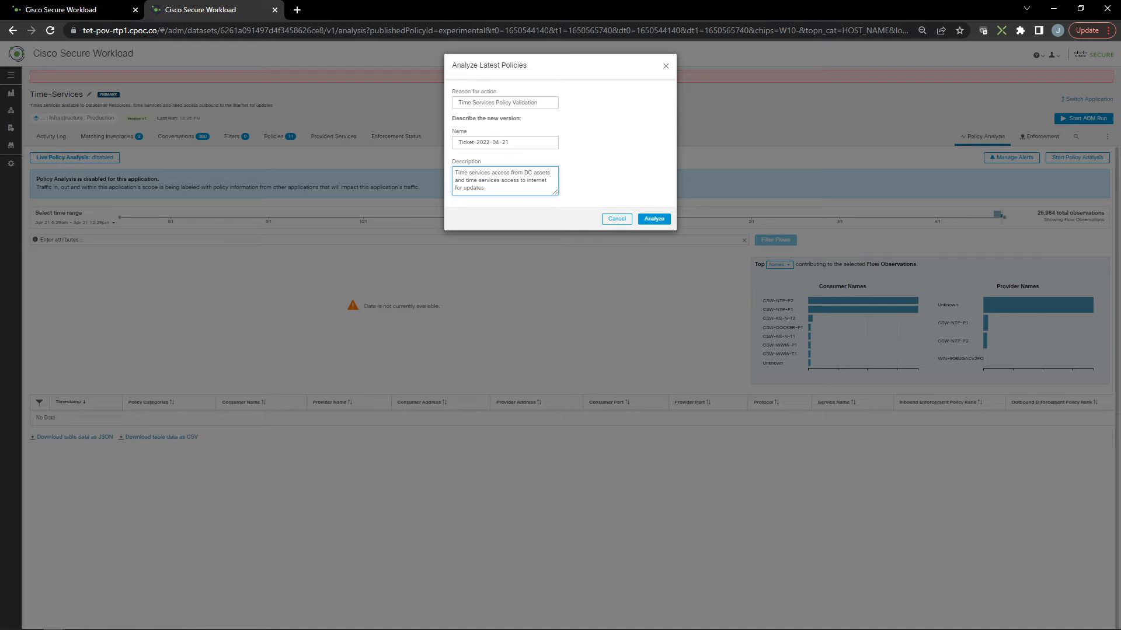
left_click(653, 220)
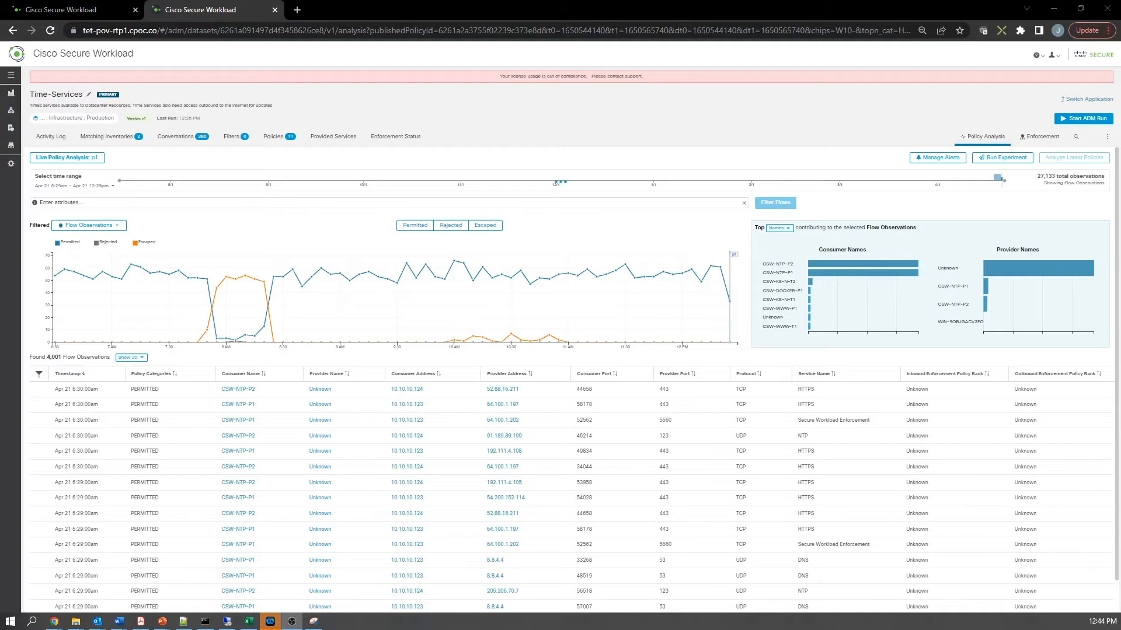
Step: Narrow the policy analysis to a 1-hour range and show only the escaped flow observations
left_click(111, 187)
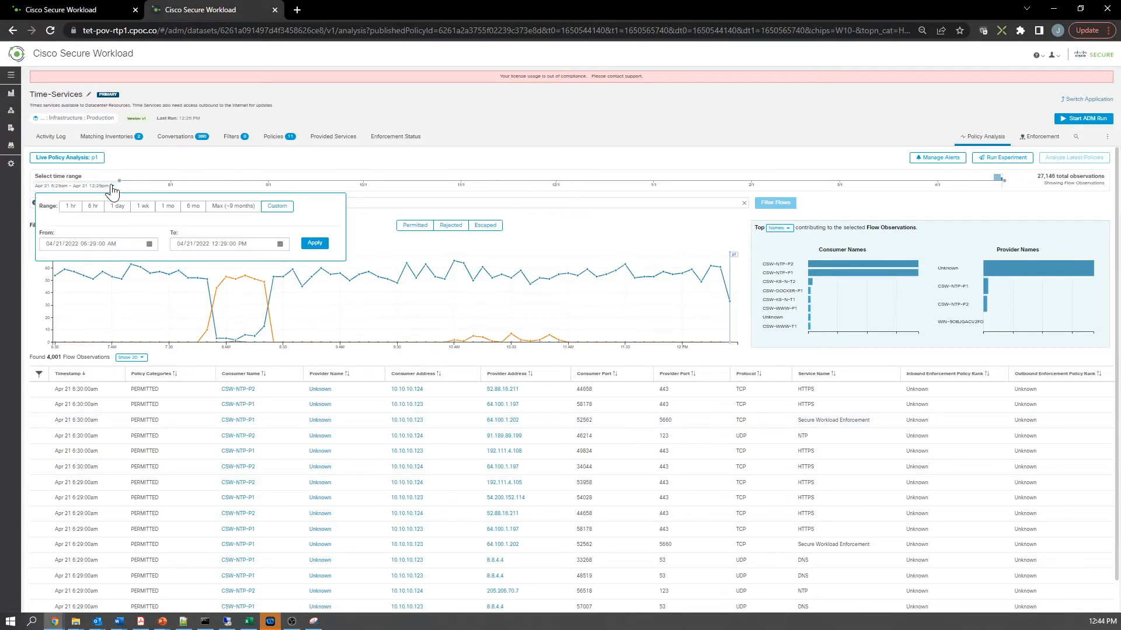
left_click(71, 206)
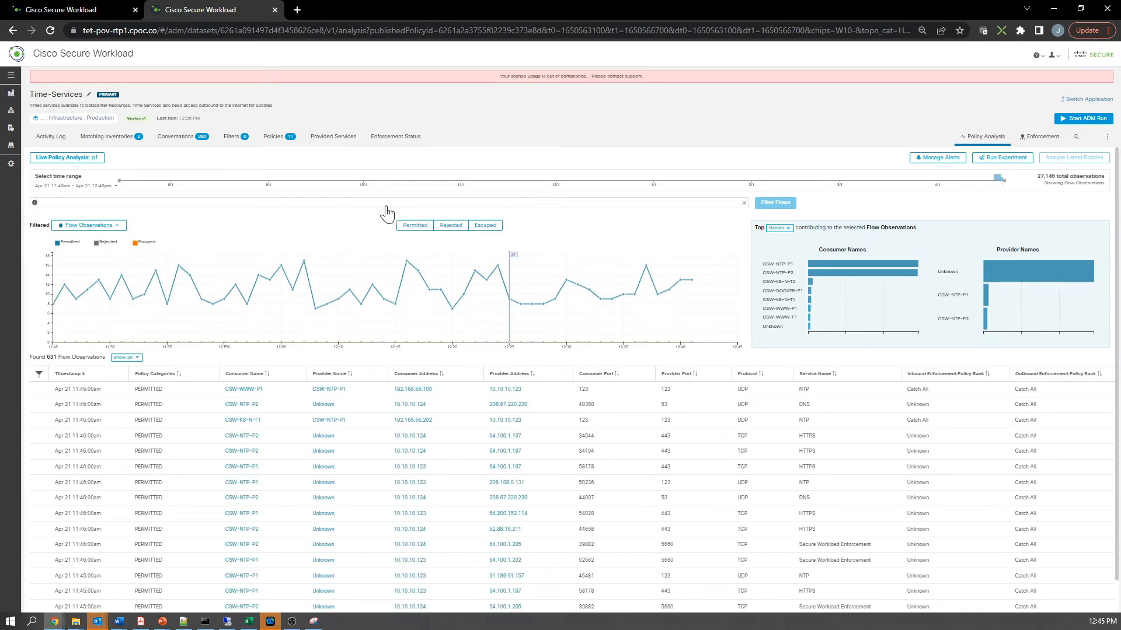
left_click(491, 227)
left_click(490, 228)
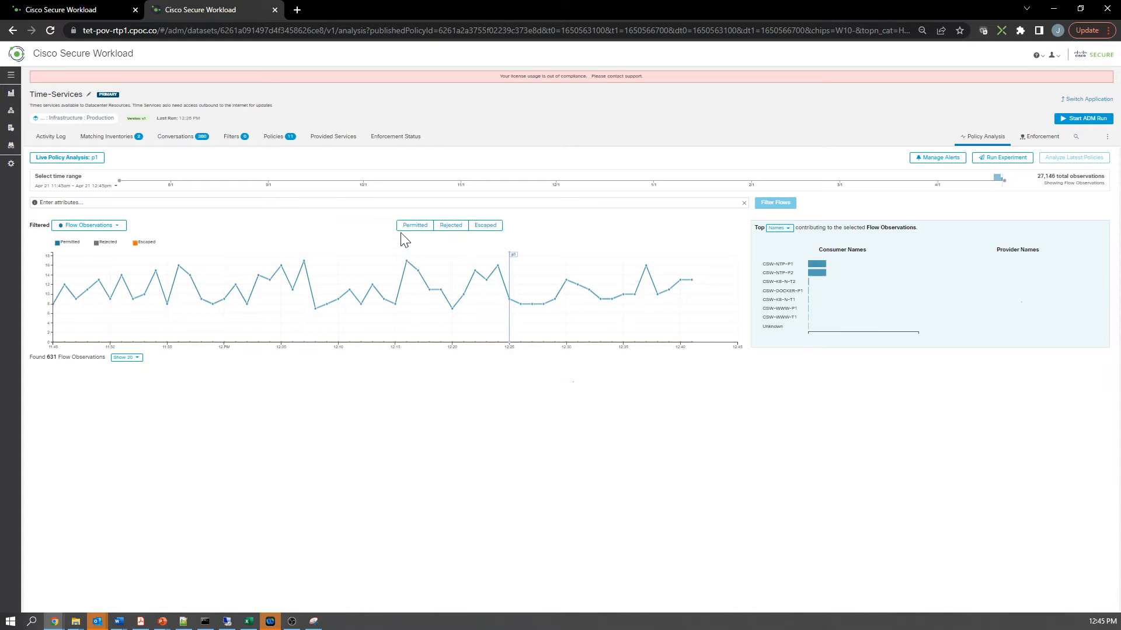
left_click(412, 226)
left_click(447, 227)
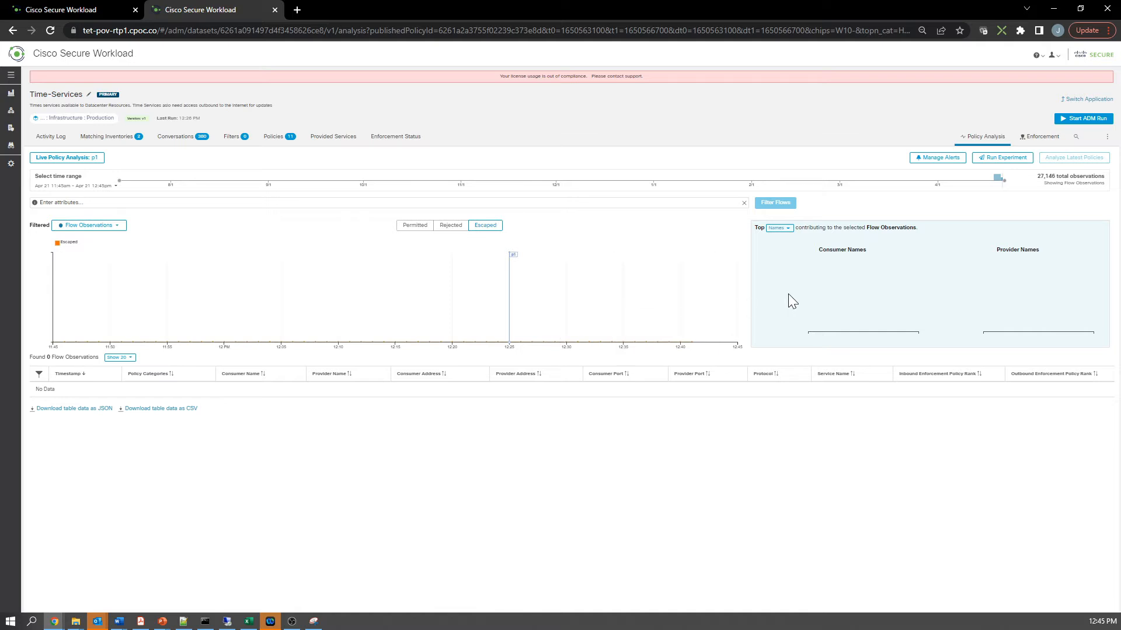
Step: Enforce policy version p1 on the Time-Services workspace with the reason "Time Services Mandated Policy"
left_click(1041, 137)
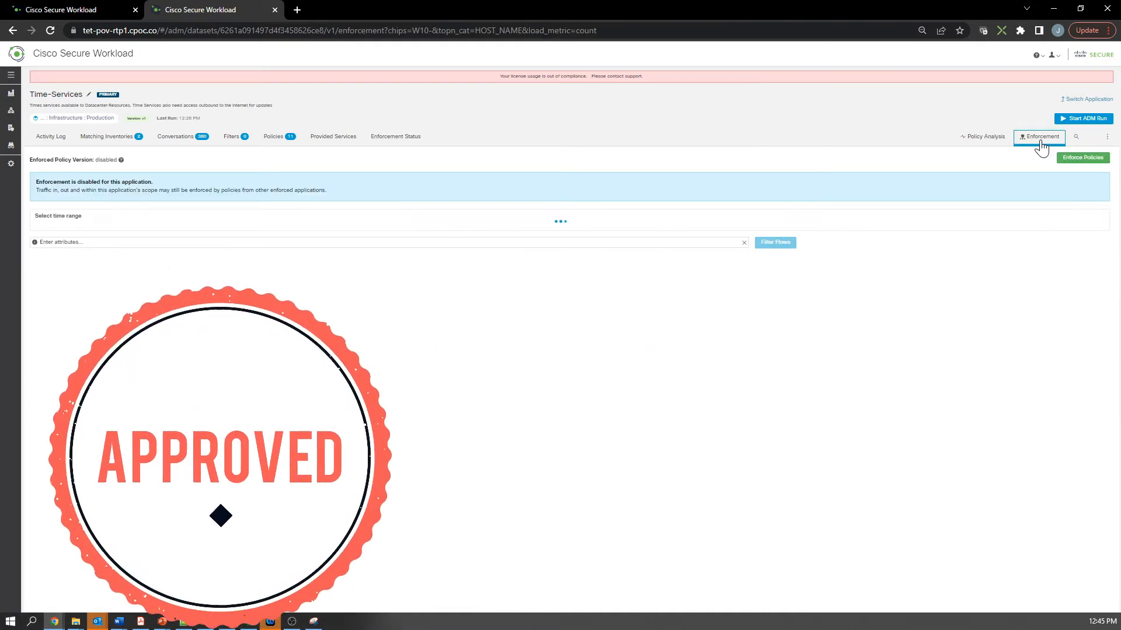
left_click(1080, 163)
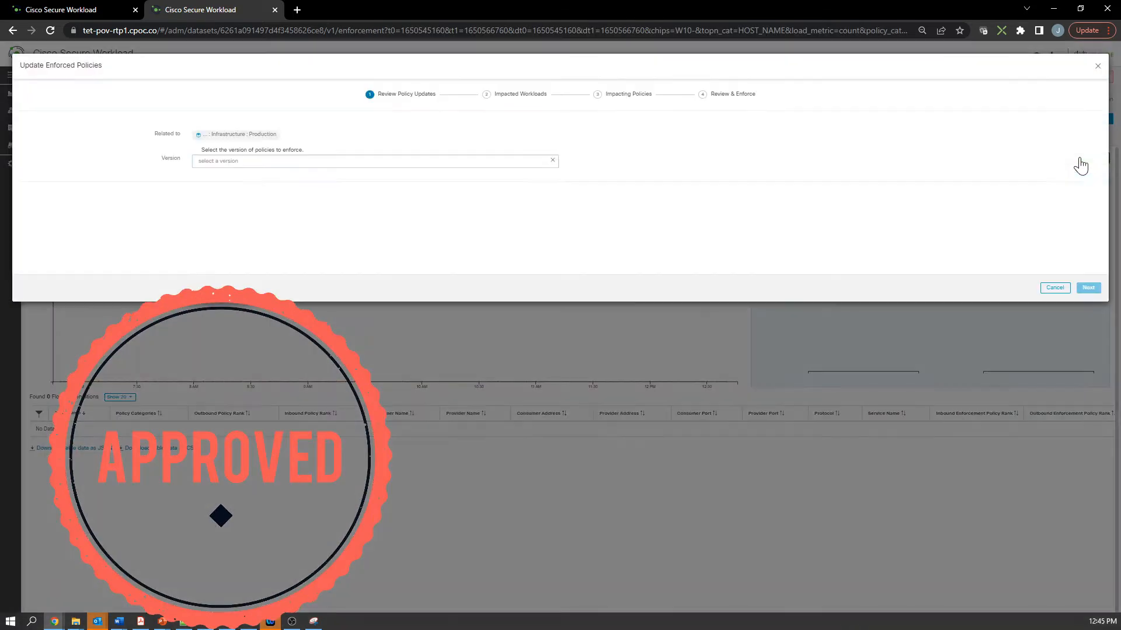
left_click(302, 185)
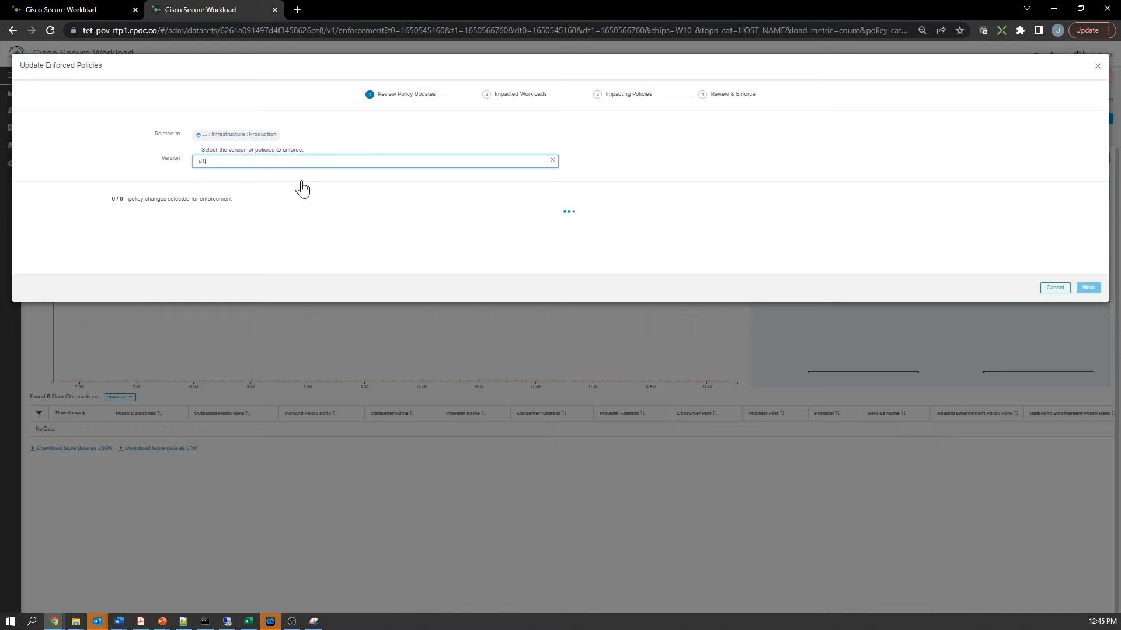
left_click(1089, 447)
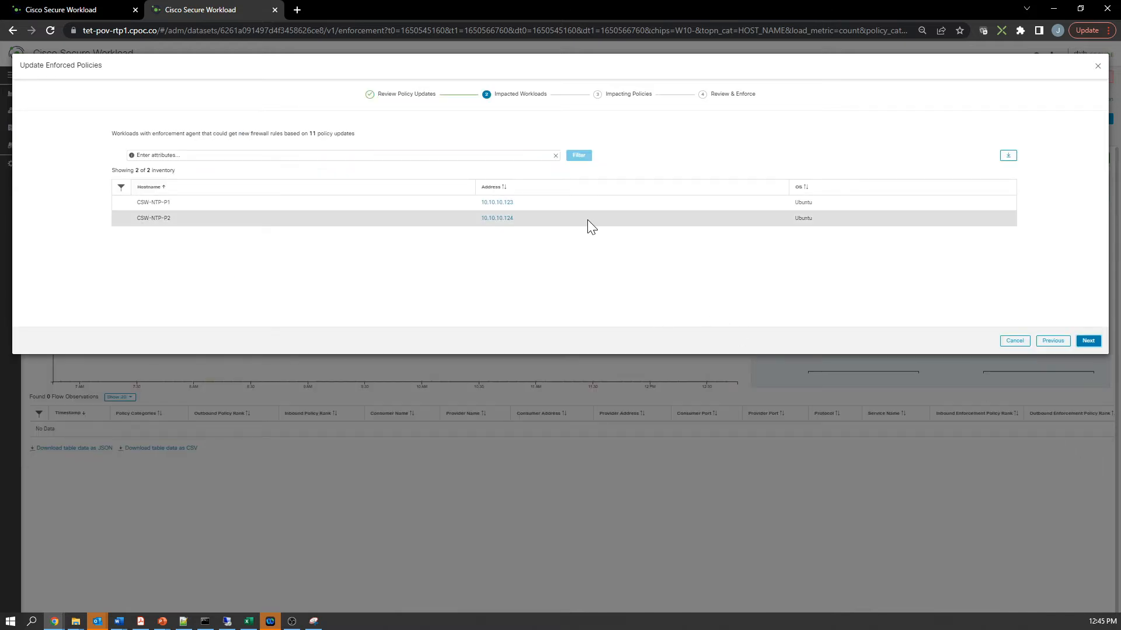
left_click(1087, 341)
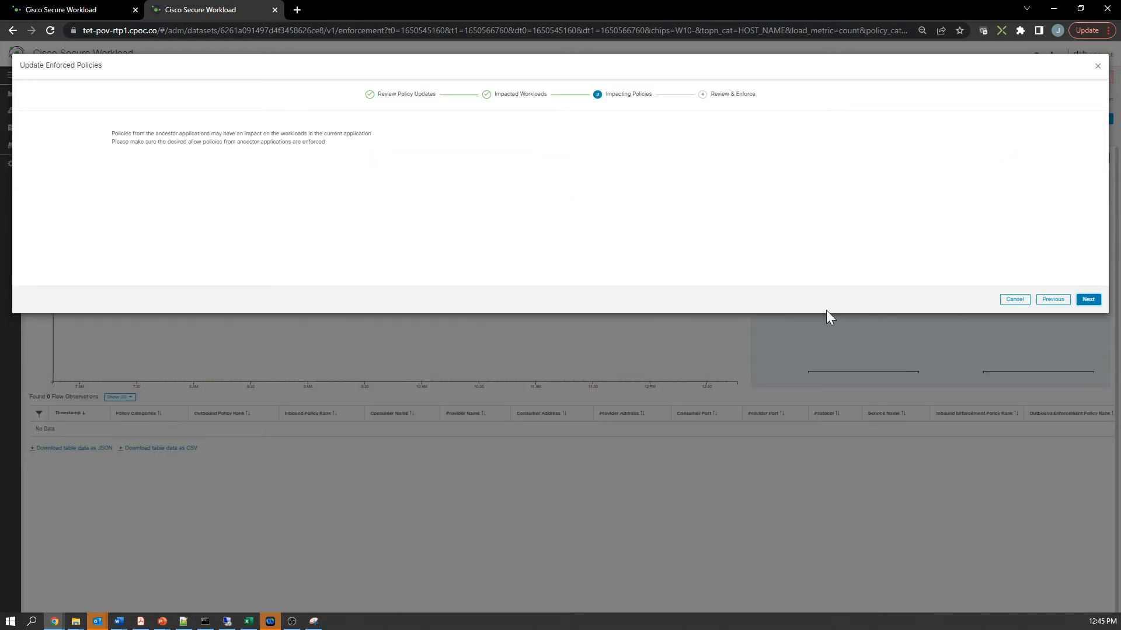
left_click(1094, 300)
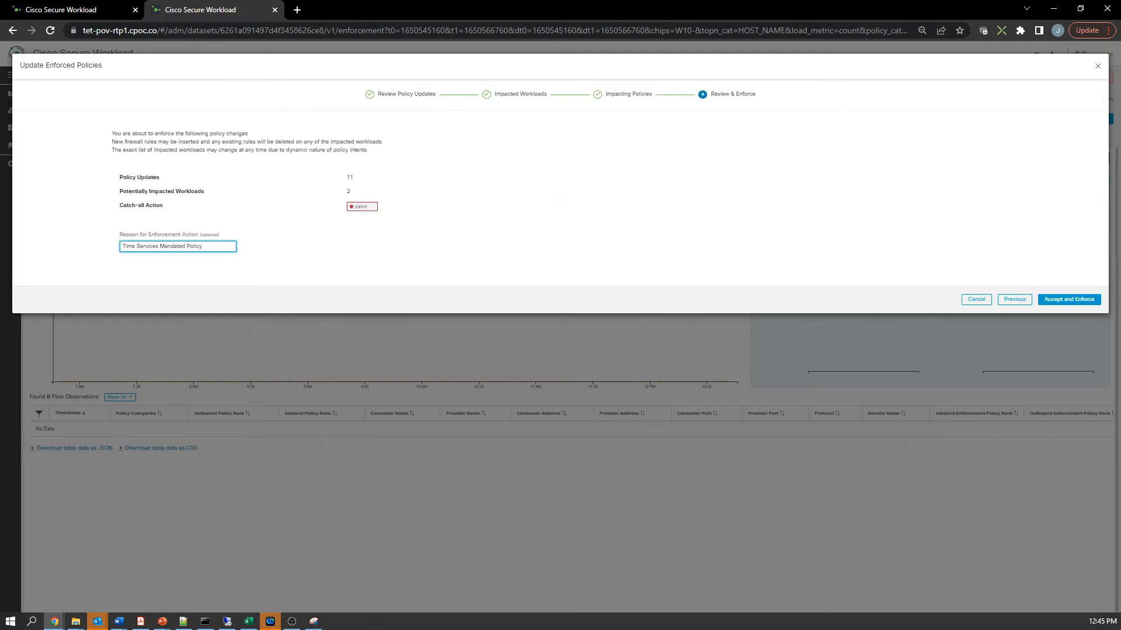
left_click(1071, 298)
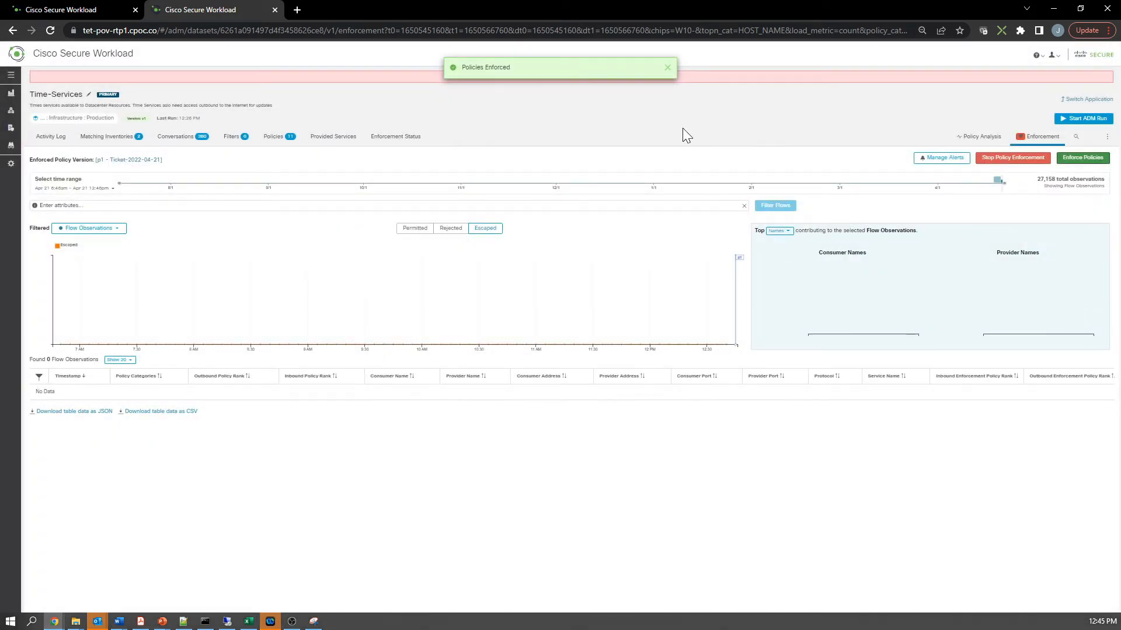
Step: Dismiss the enforcement notification and filter the enforcement flow observations to rejected flows only
left_click(668, 71)
left_click(447, 231)
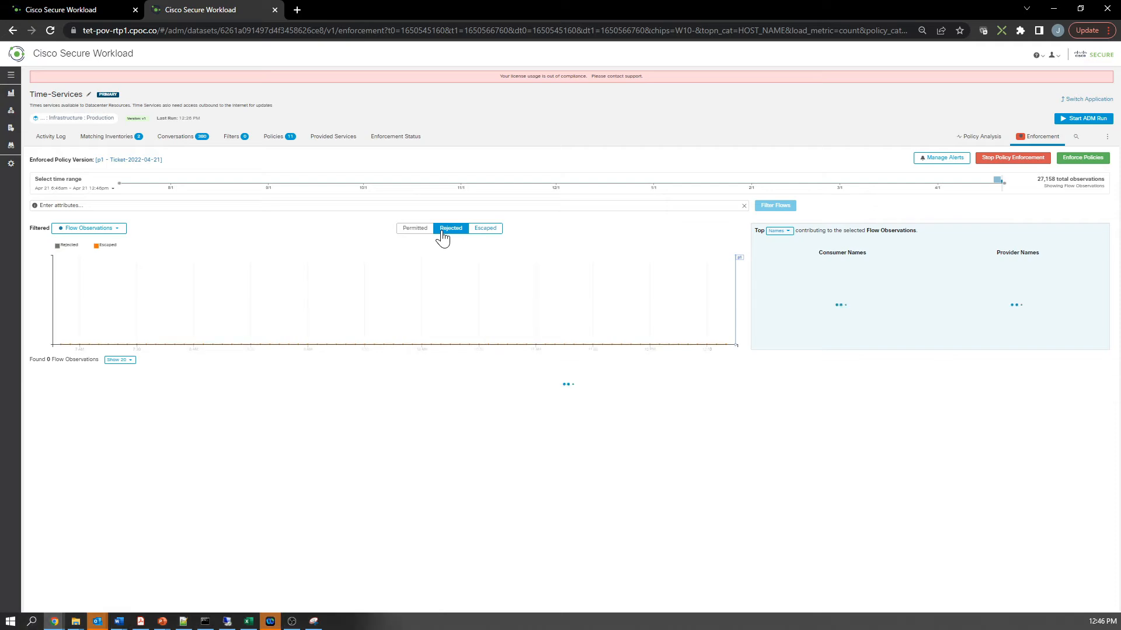
left_click(483, 229)
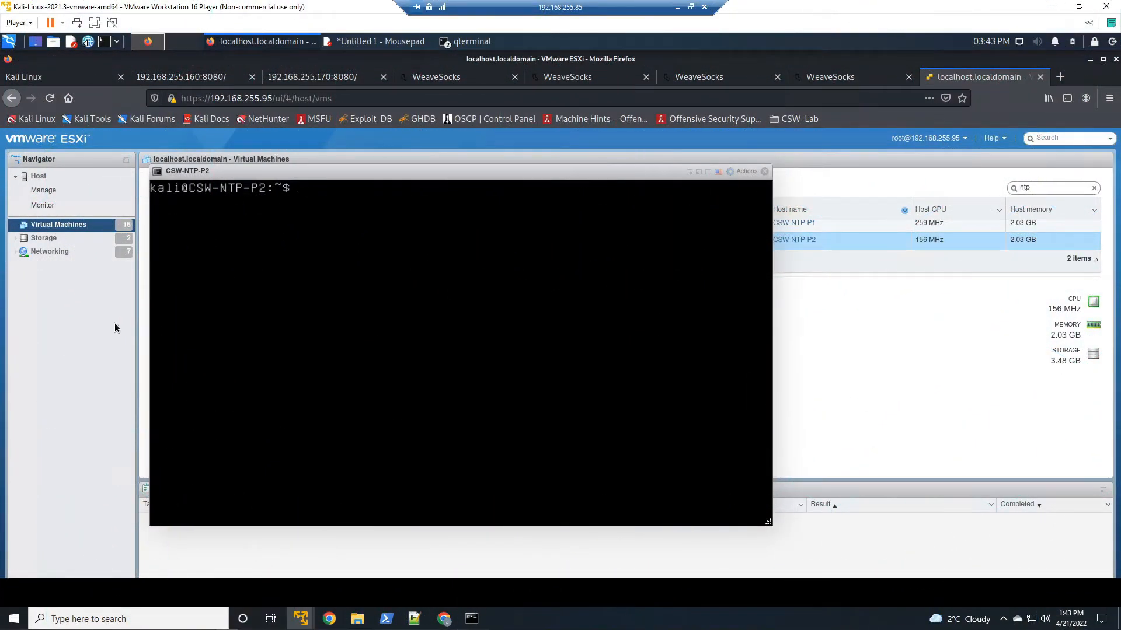
Step: Refresh the package lists on CSW-NTP-P2 with sudo apt-get update and clear the terminal
type("sudo apt-")
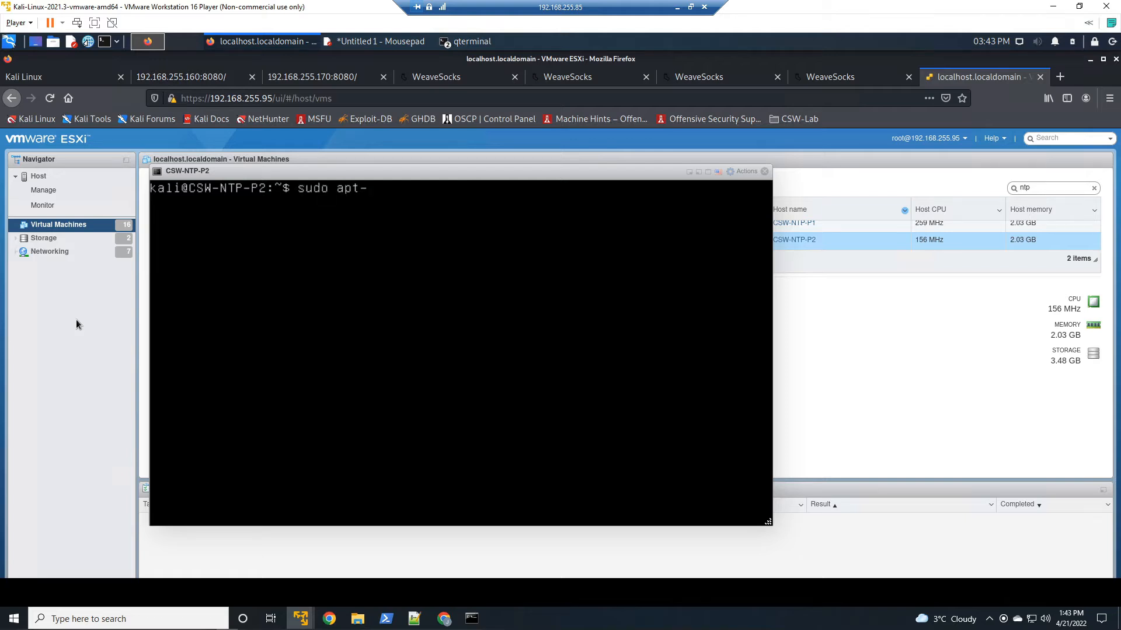
type("get update")
key("Return")
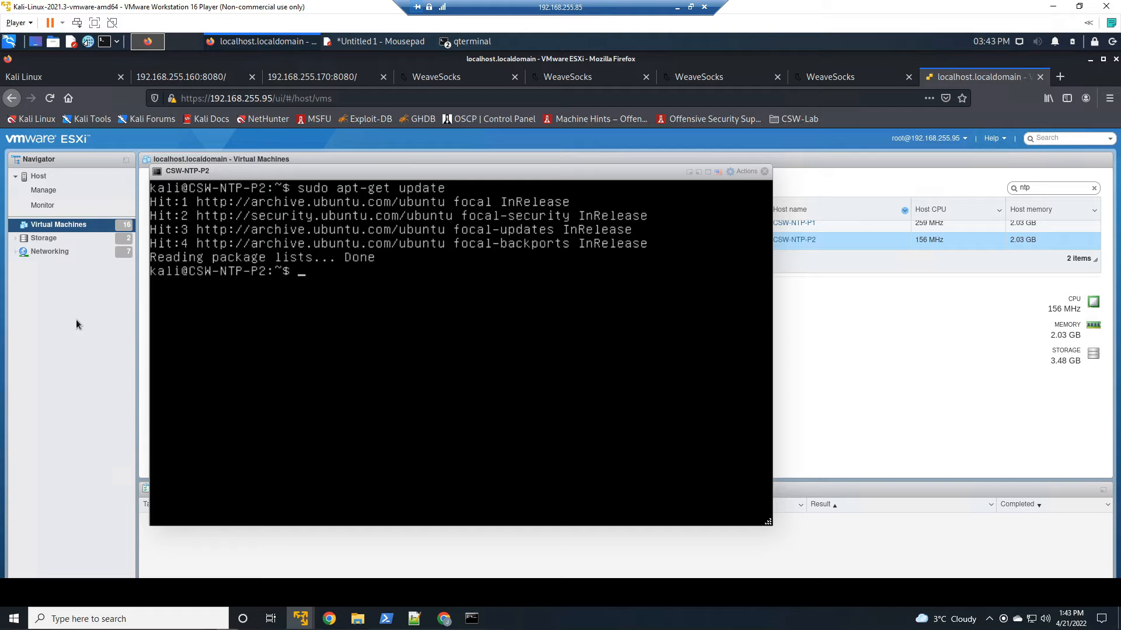
type("clear")
key("Return")
type("p")
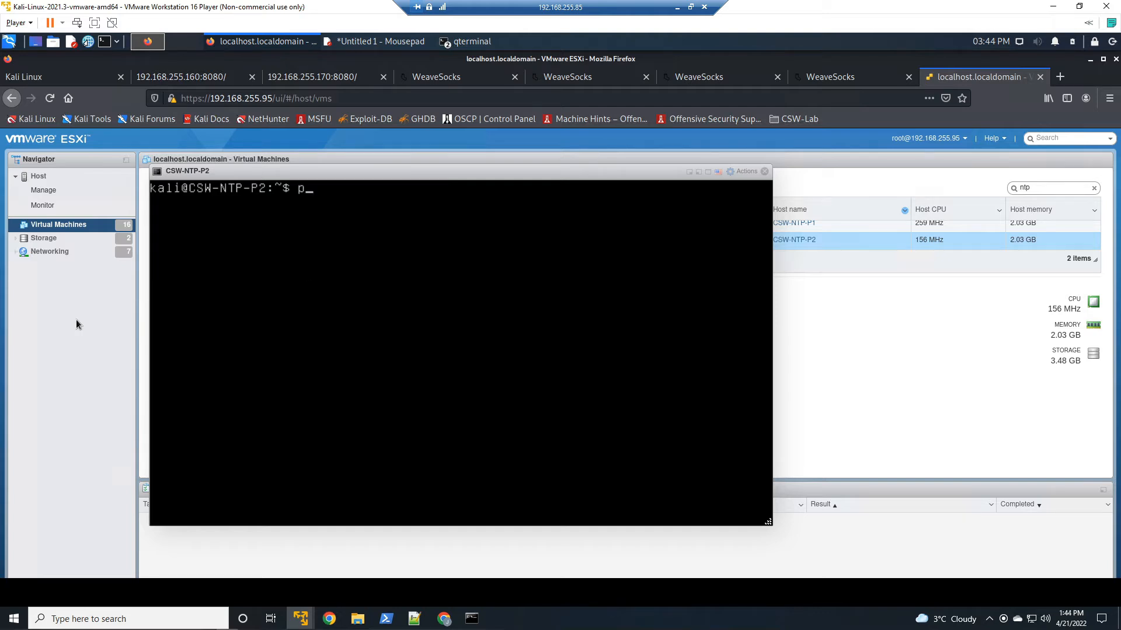
type("ing www.google.ca")
key("Return")
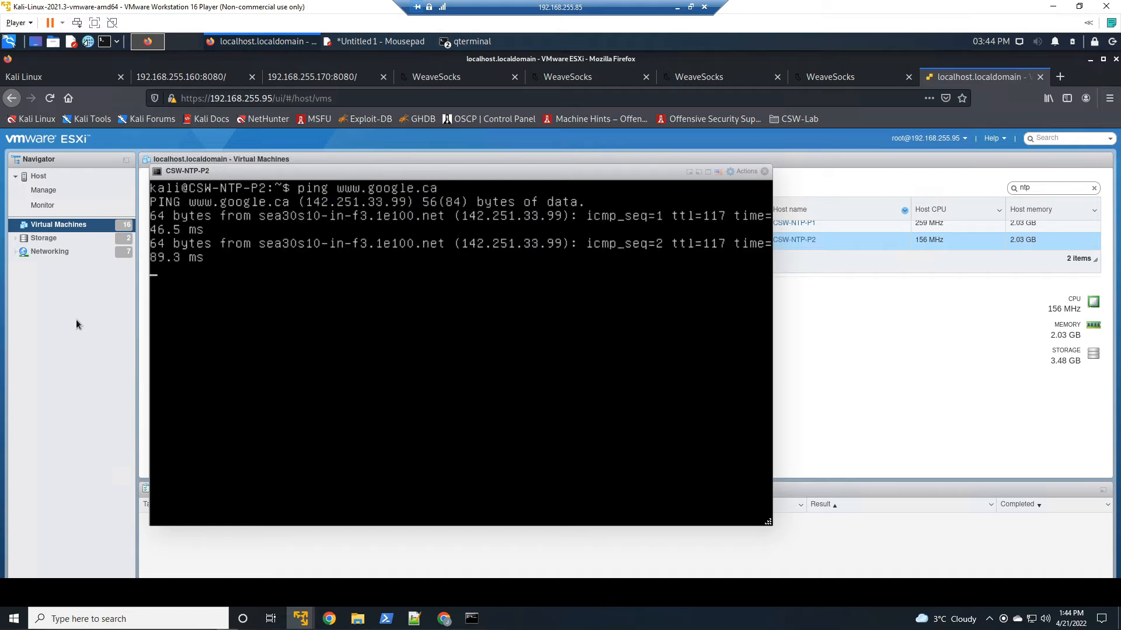
key("ctrl+c")
type("clear")
key("Return")
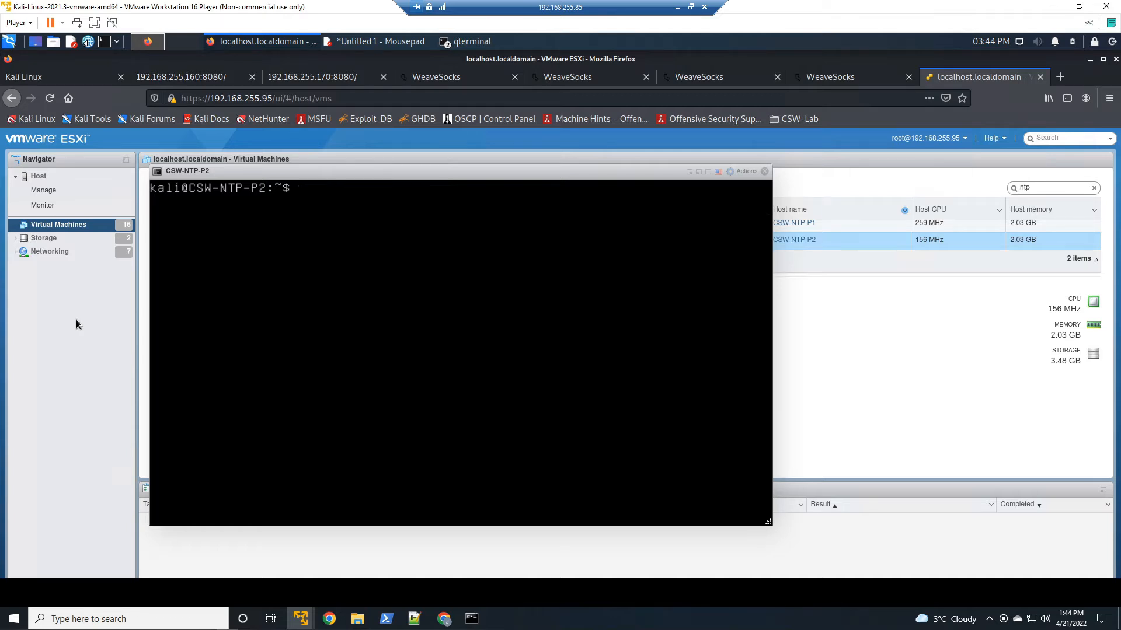
type("curl www.g")
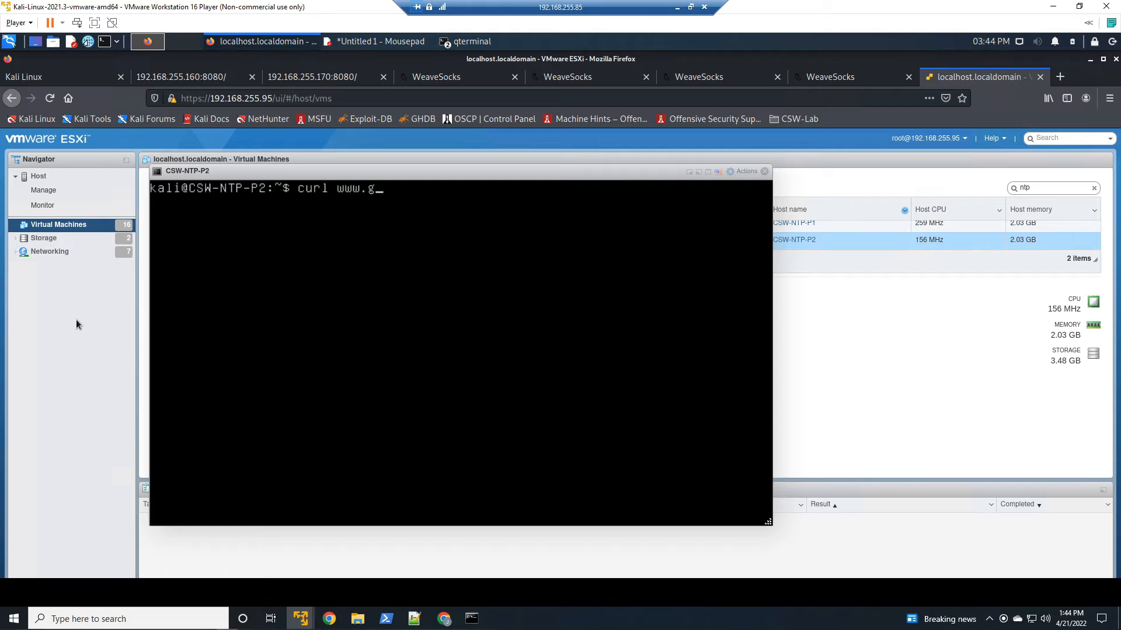
type("oogle.ca")
key("Return")
type("clear")
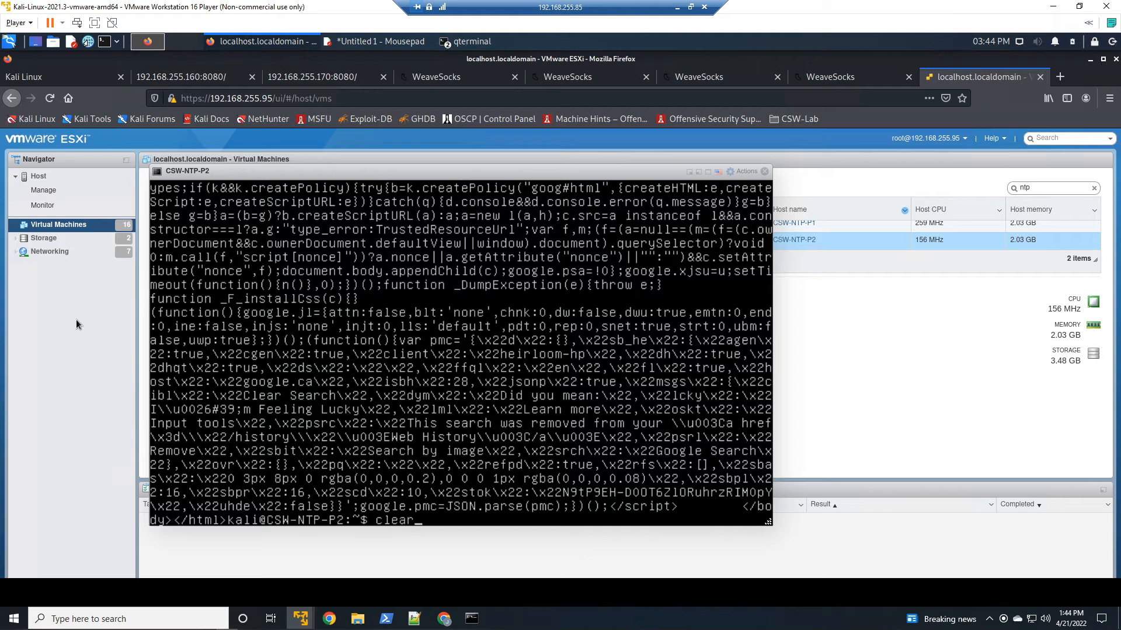
key("Return")
Step: Try to reach 192.168.66.203:30001 with curl, abort the request and clear the terminal
type("curl")
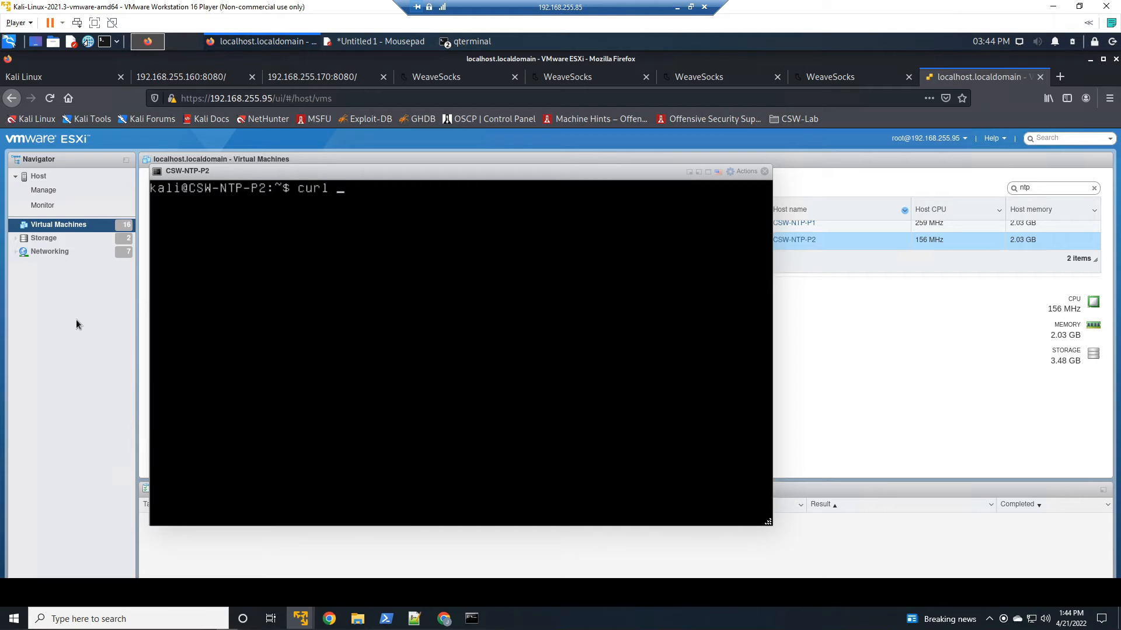
type(" 192.")
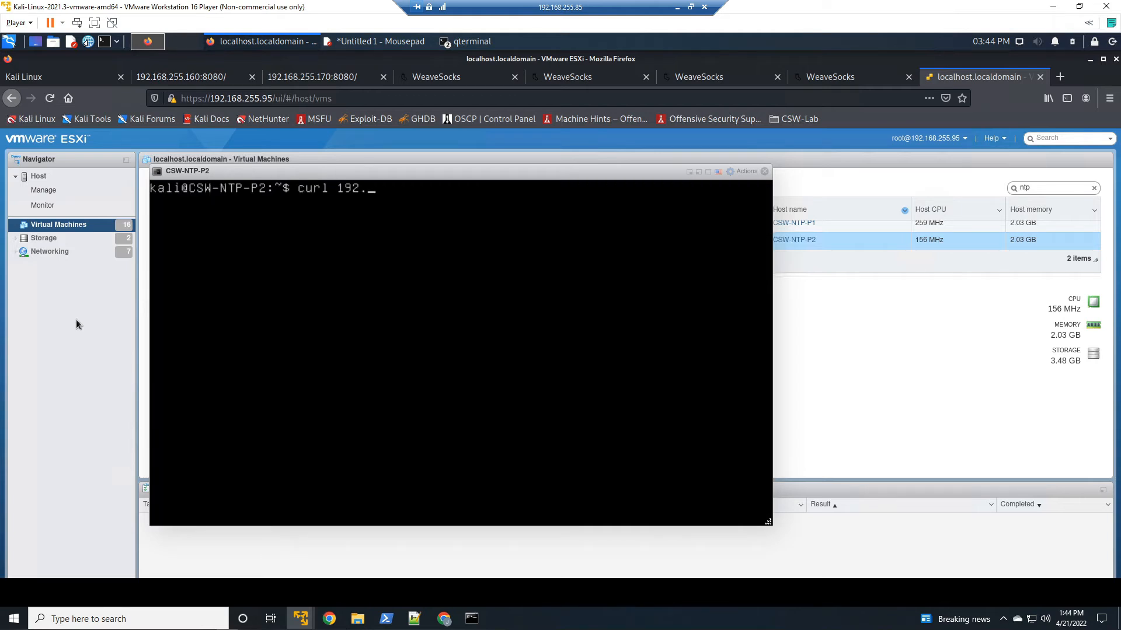
type("168.66.203:30001")
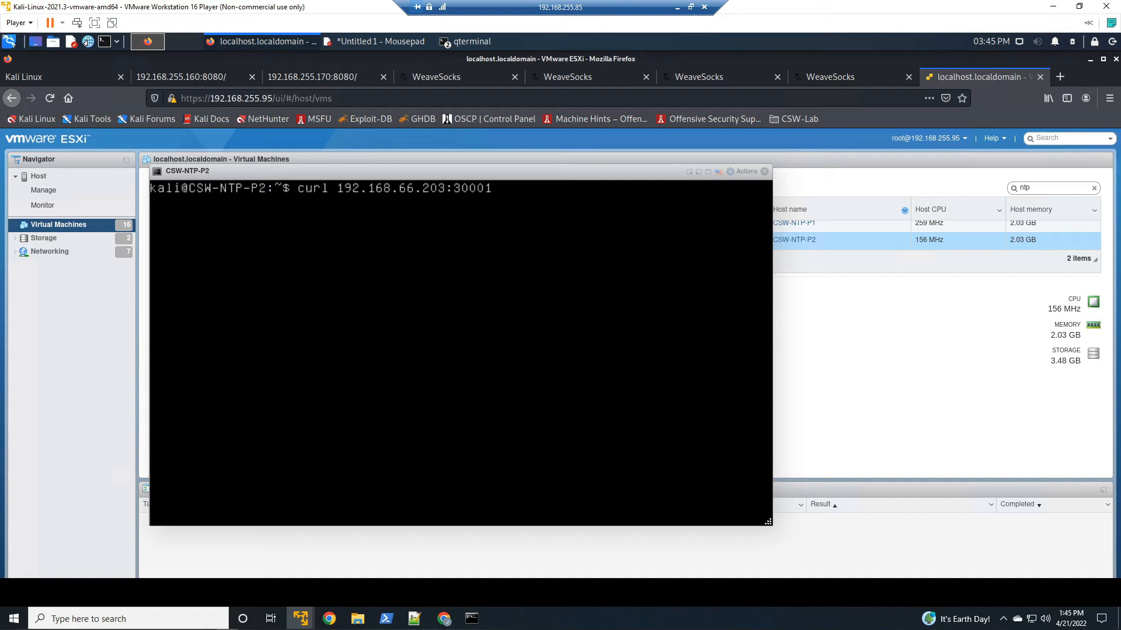
key("ctrl+c")
type("clear")
key("Return")
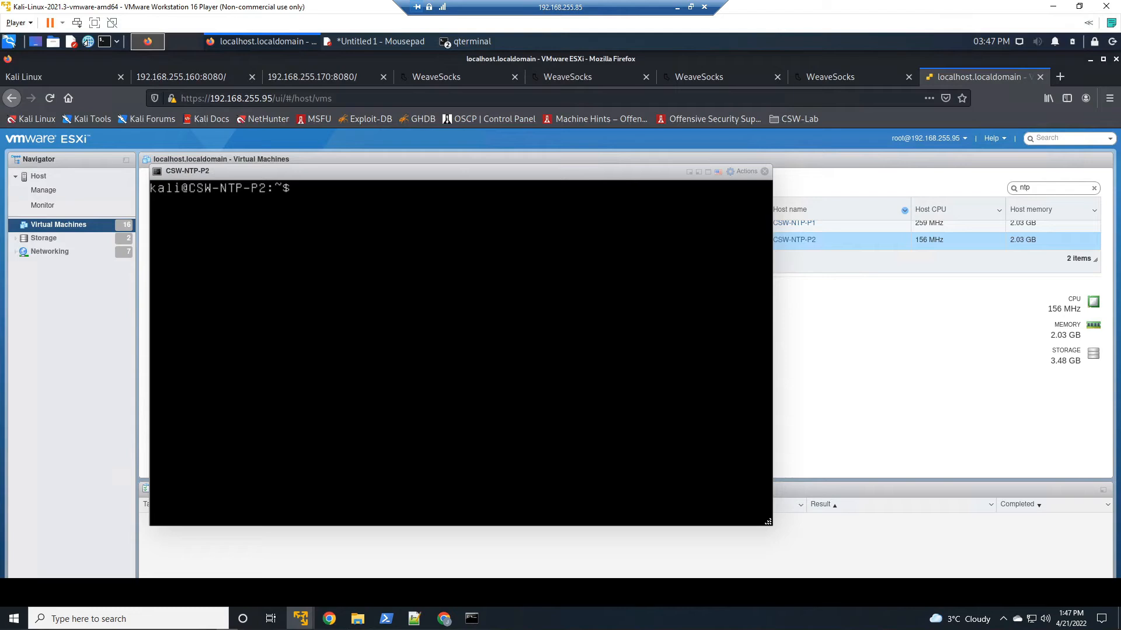
Step: Try SSH connections as kali to 10.10.10.123 and 192.168.66.203, aborting each attempt, and clear the terminal
type("ssh kali@10.10.10.123")
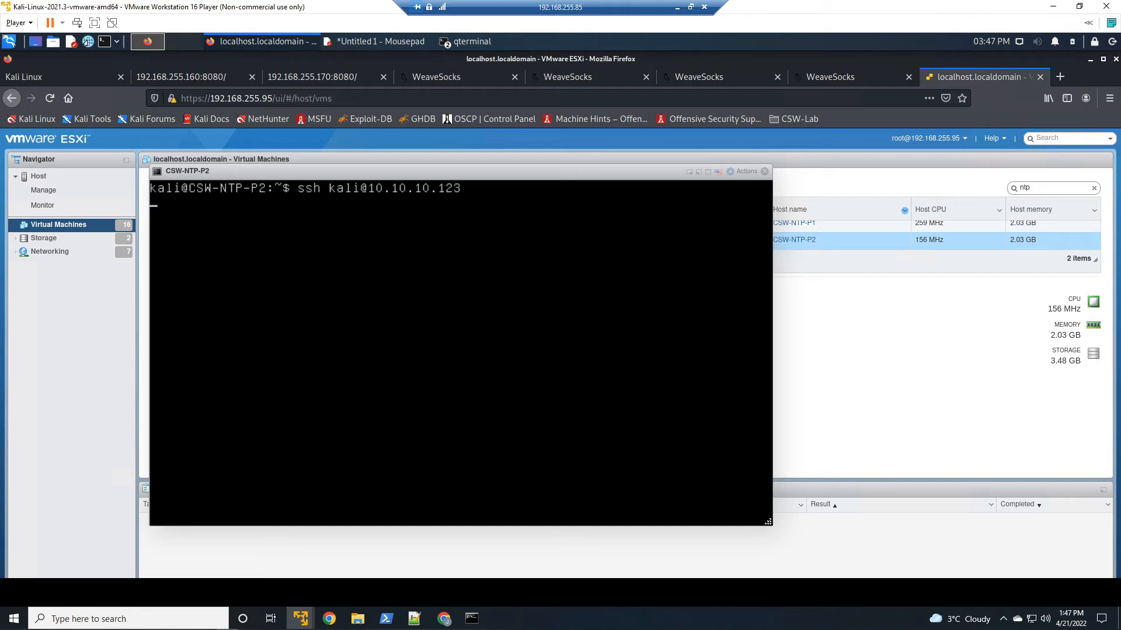
key("ctrl+c")
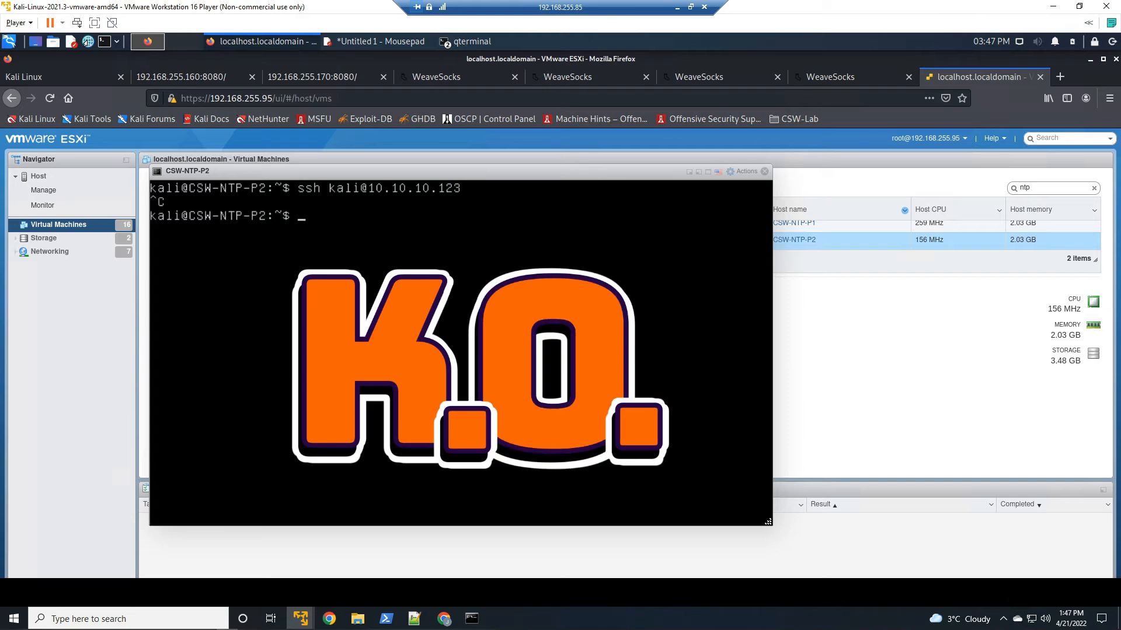
type("ssh kali@19")
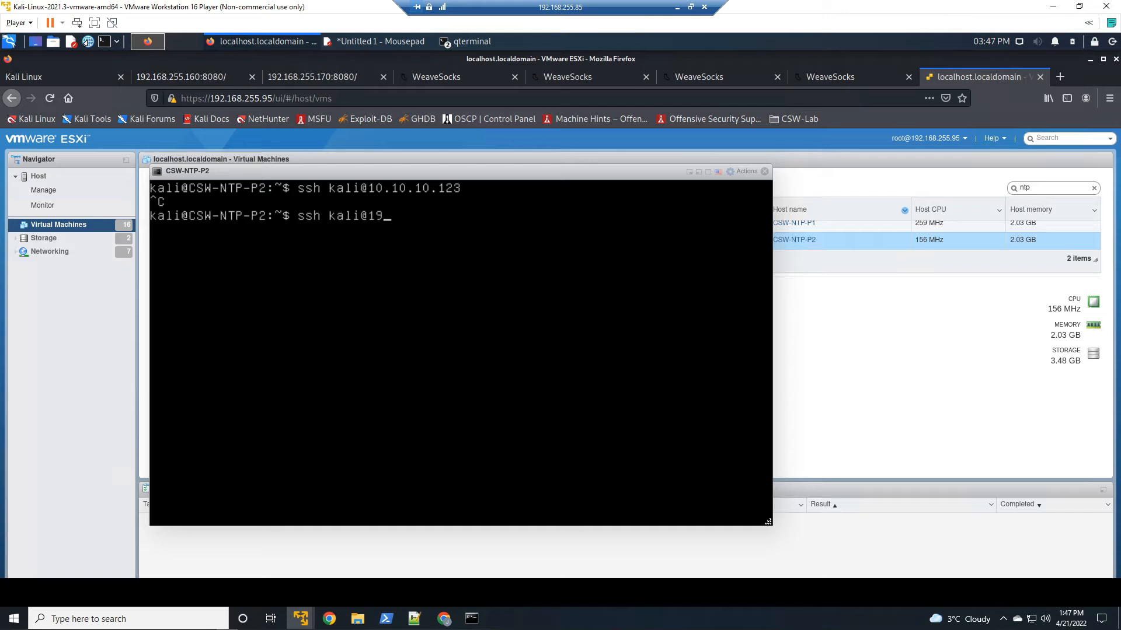
type("2.168.66.203")
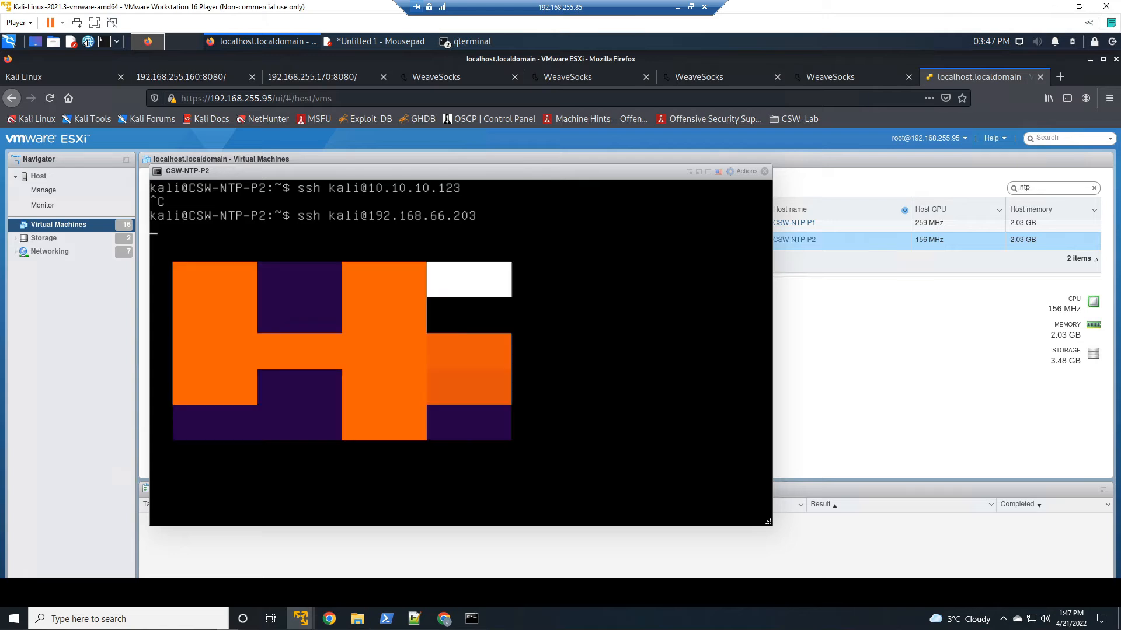
key("Return")
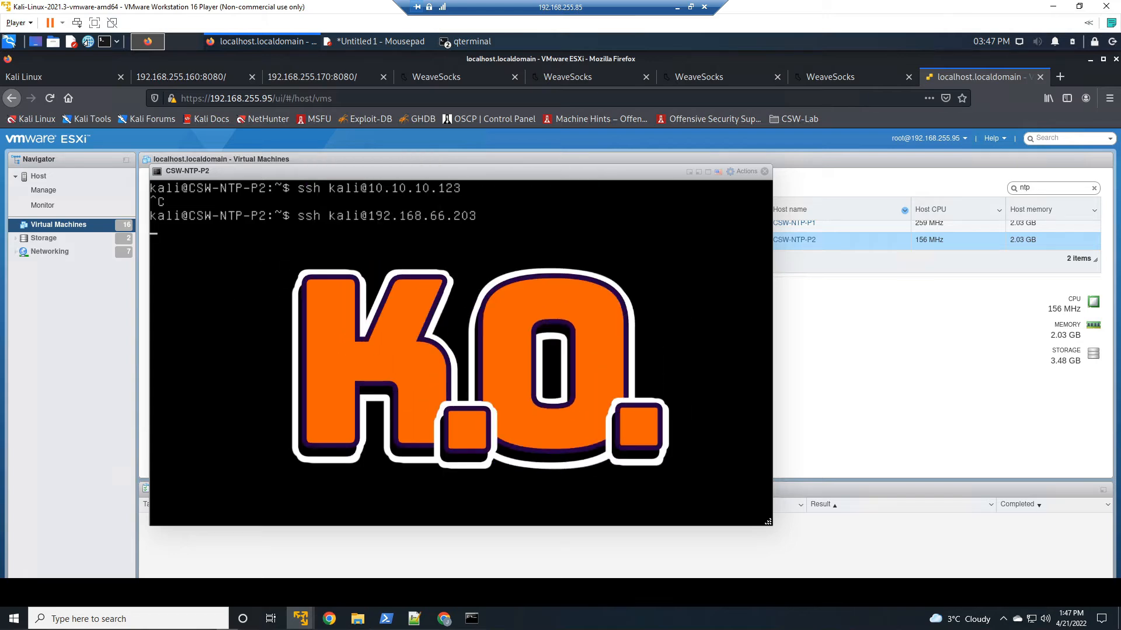
key("ctrl+c")
type("clear")
key("Return")
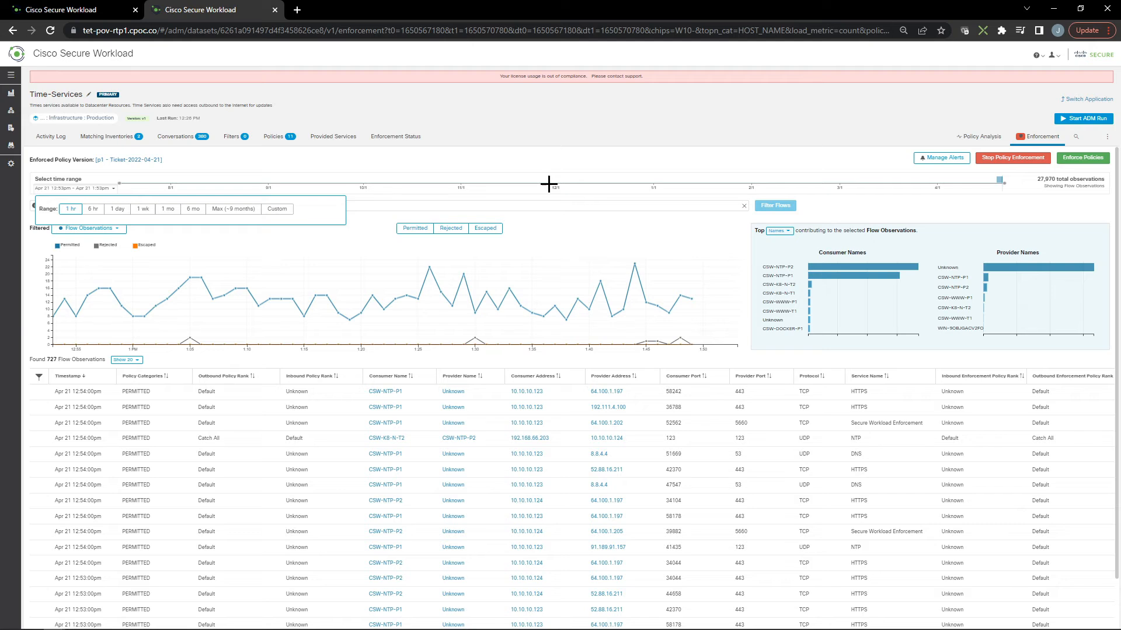
Step: Switch to Cisco Secure Workload and hide the escaped and permitted flows, leaving only rejected observations in the enforcement view
left_click(484, 228)
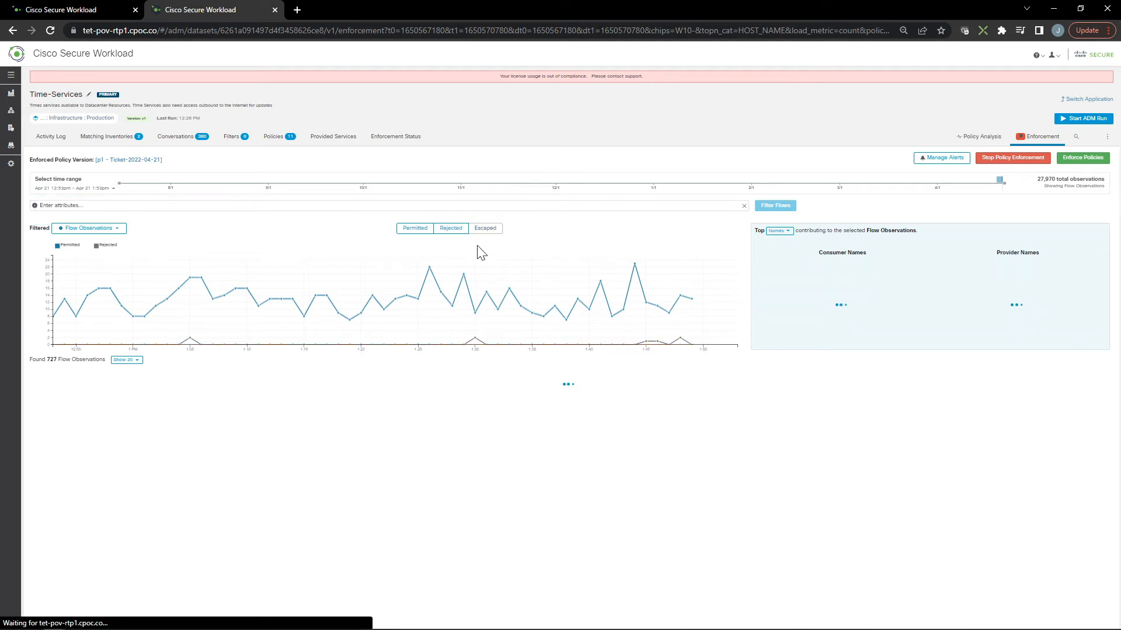
left_click(411, 231)
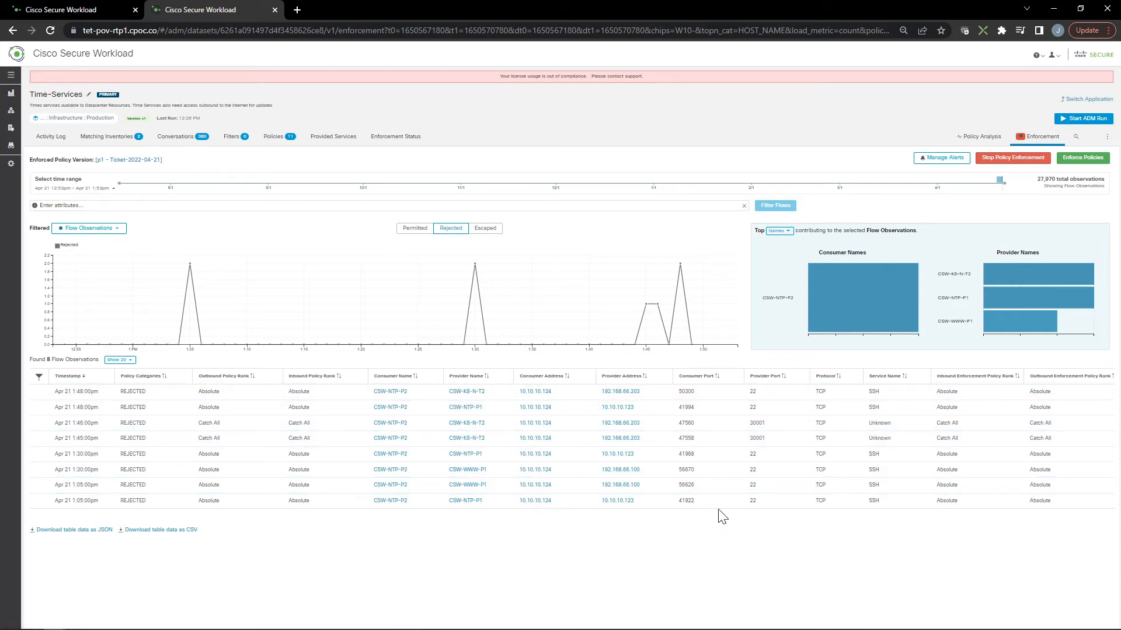
Step: Open the details of the rejected 1:45 pm flow to port 30001 and match it against the enforced policies with Quick Policy Analysis
left_click(671, 434)
scroll(758, 472, "down", 1)
scroll(811, 441, "down", 1)
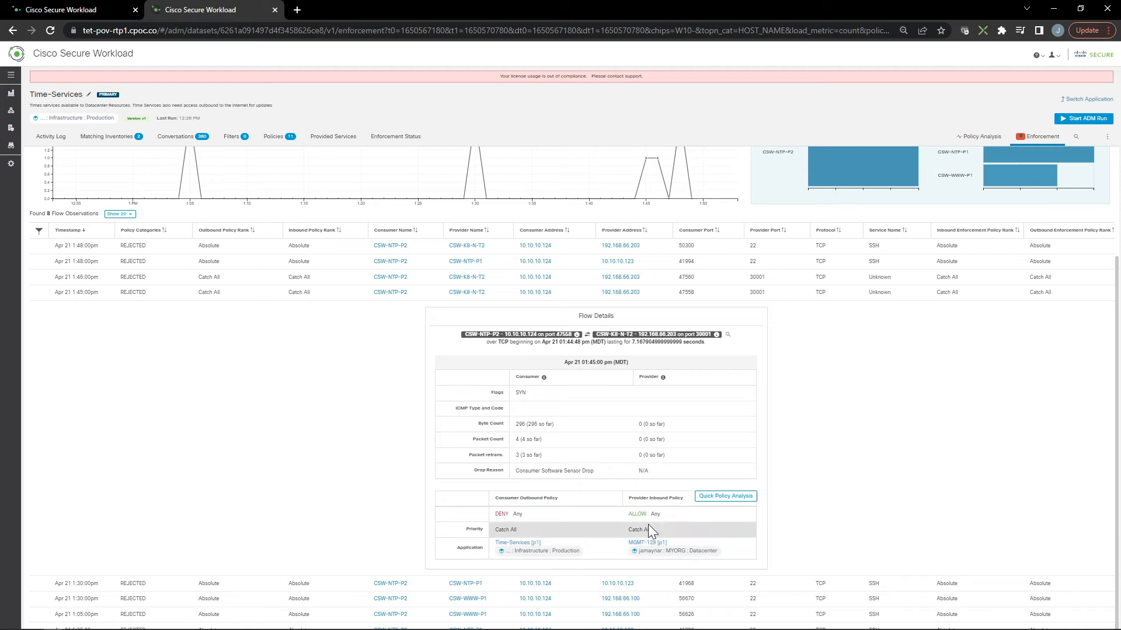
left_click(721, 497)
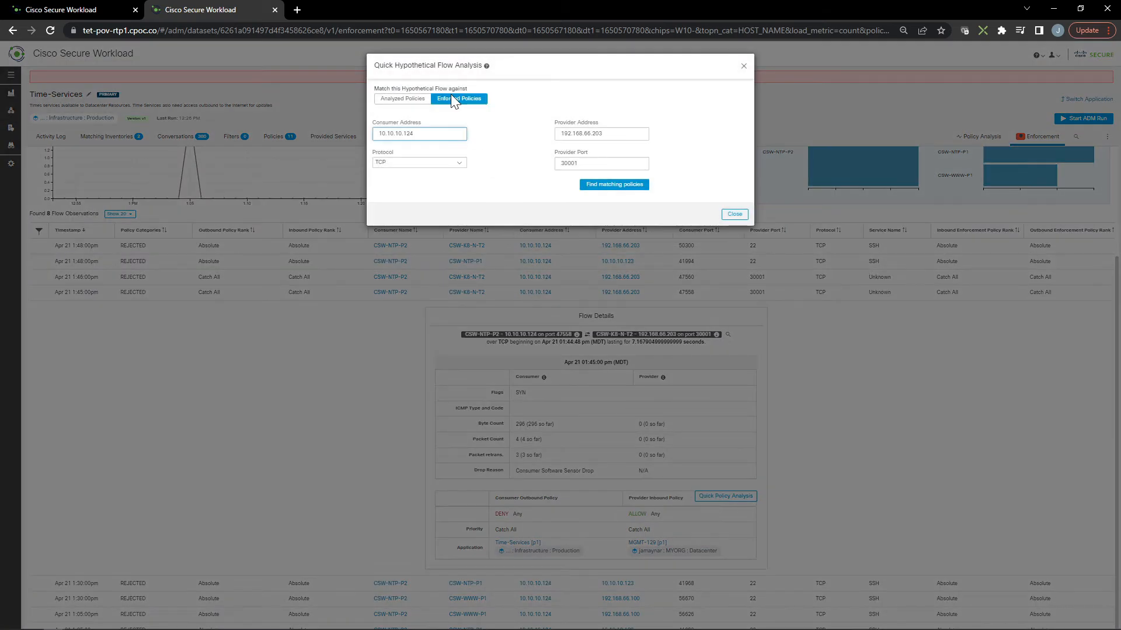
left_click(618, 185)
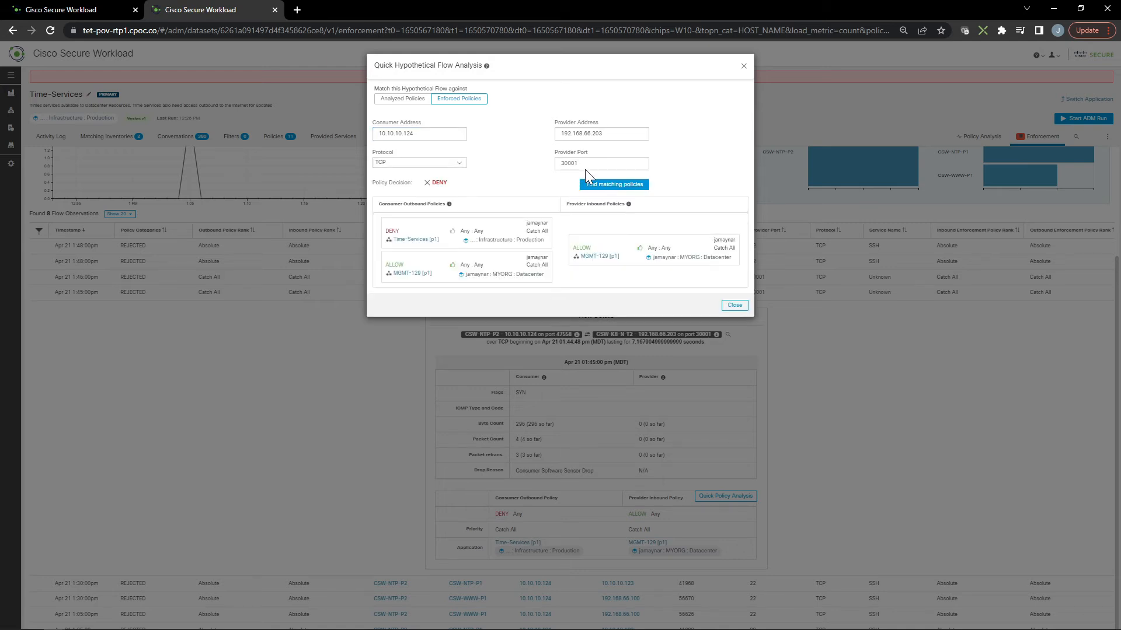
Step: Match a hypothetical TCP flow to provider 8.8.8.8 on port 80 against the enforced policies and close the analysis
double_click(569, 163)
type("80")
key("shift+Tab")
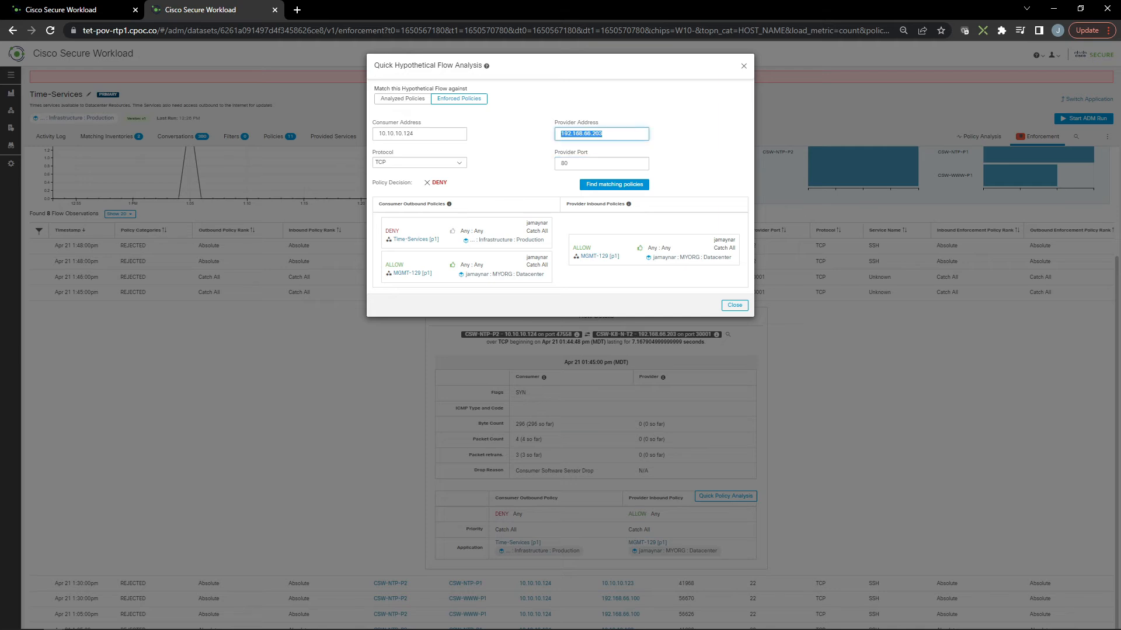
type("8.8.8.8")
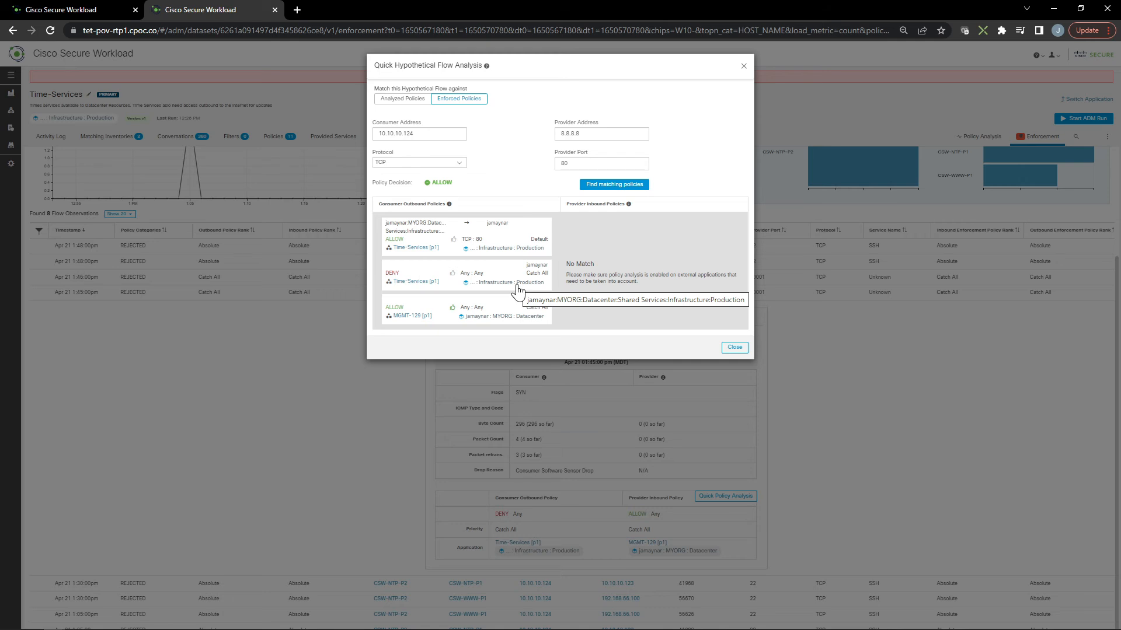
left_click(735, 348)
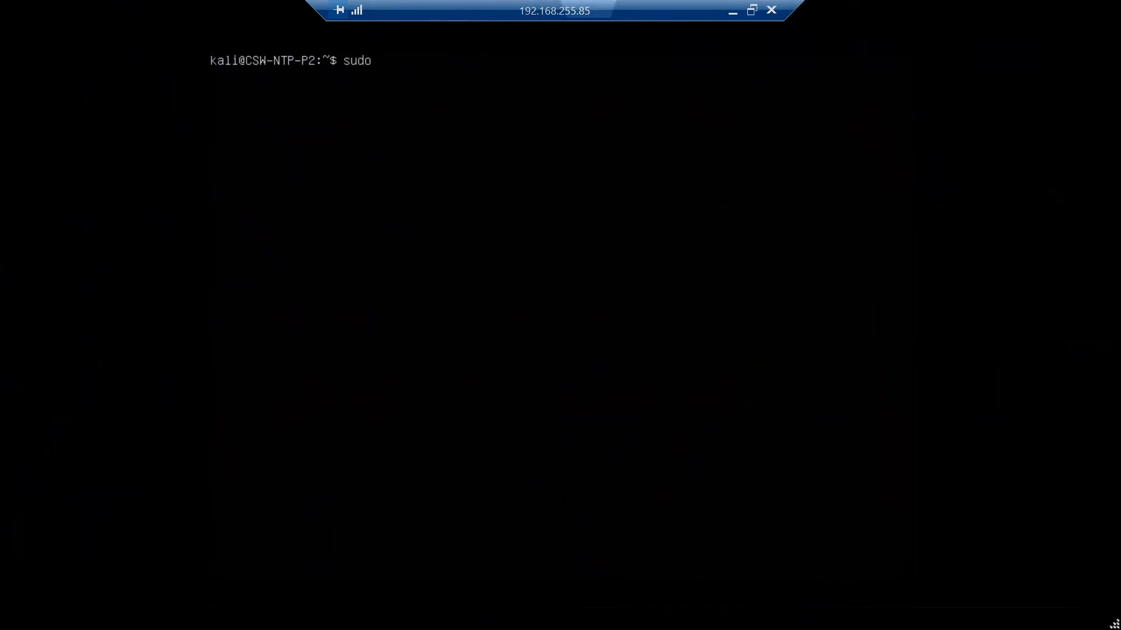
Step: On CSW-NTP-P2, list the firewall rules for NTP with sudo iptables -L | grep ntp and clear the terminal
type("iptables -L | grep ntp")
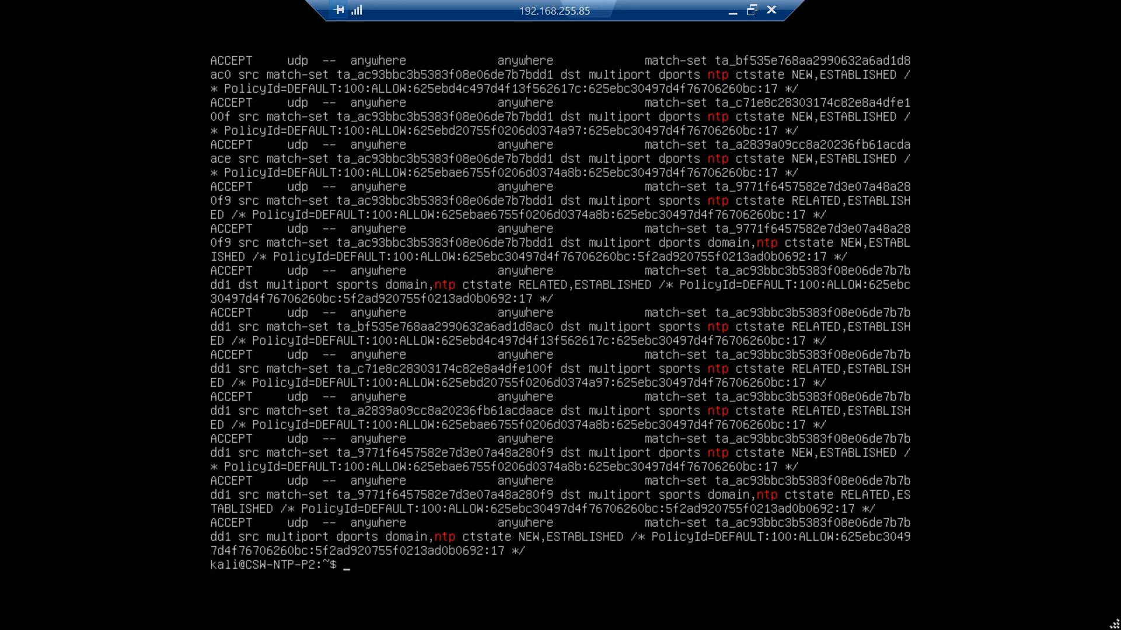
type("clear")
key("Return")
Step: List the firewall rules for SSH with sudo iptables -L | grep ssh and clear the terminal
type("clear")
key("Up")
key("Up")
key("BackSpace")
key("BackSpace")
key("BackSpace")
type("ssh")
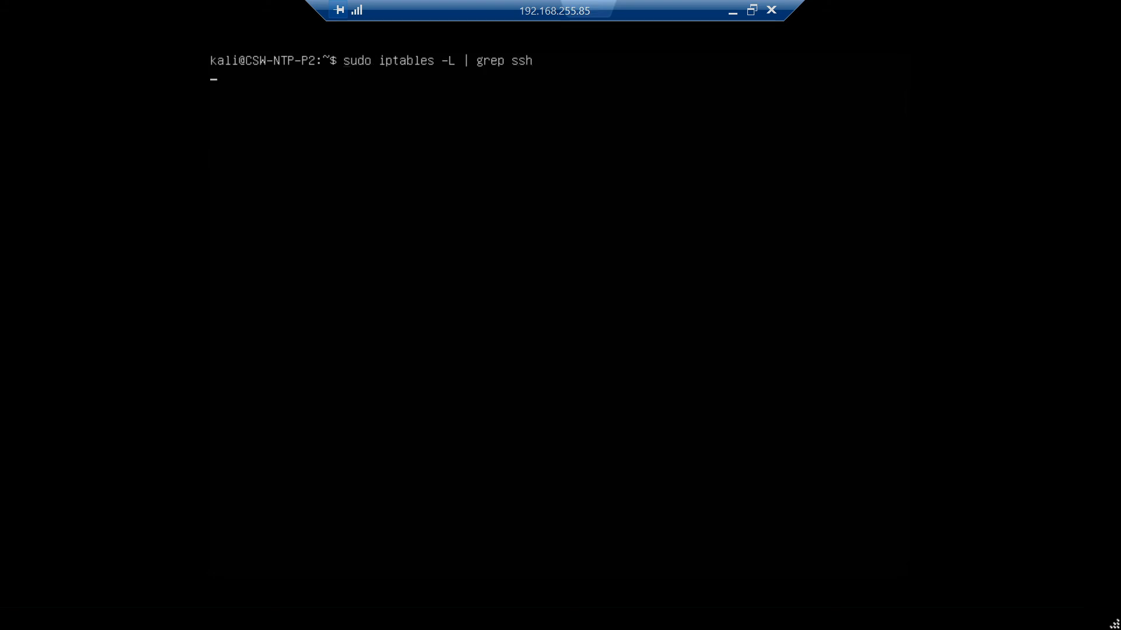
key("Return")
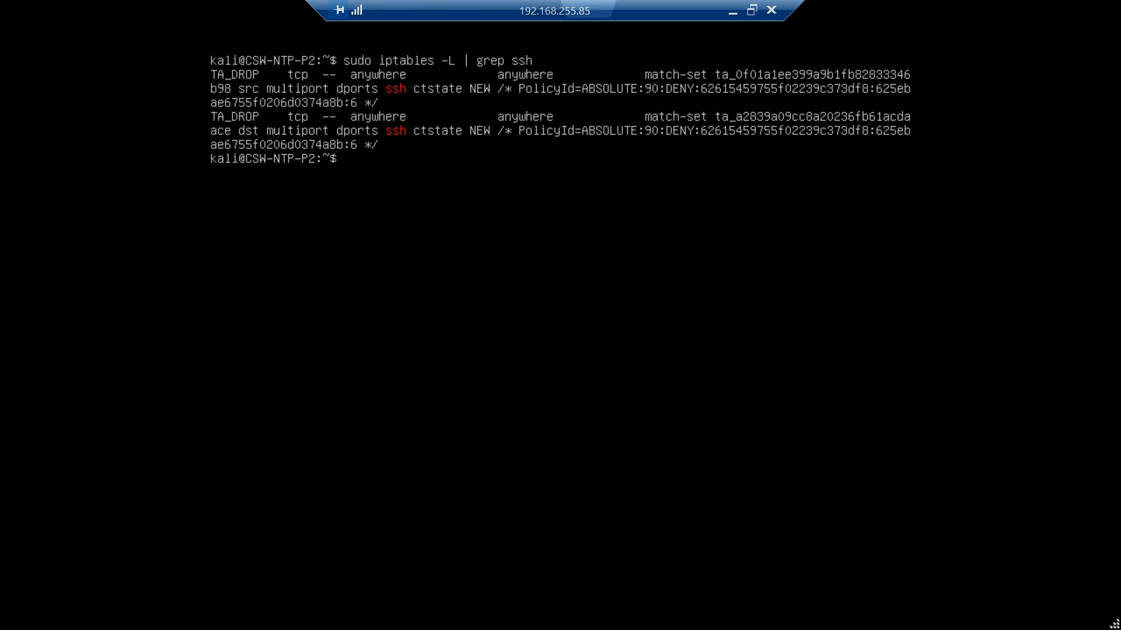
type("clear")
key("Return")
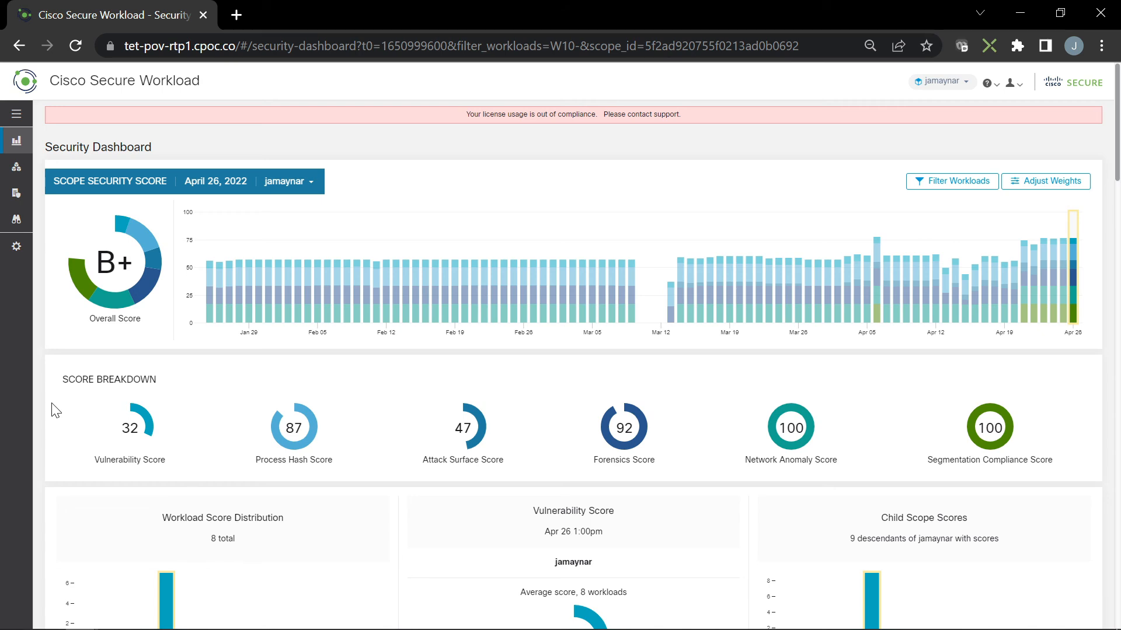
Step: In Cisco Secure Workload, open the workload profile of CSW-NTP-P2 from the software agent list
mouse_move(36, 269)
left_click(37, 248)
left_click(60, 272)
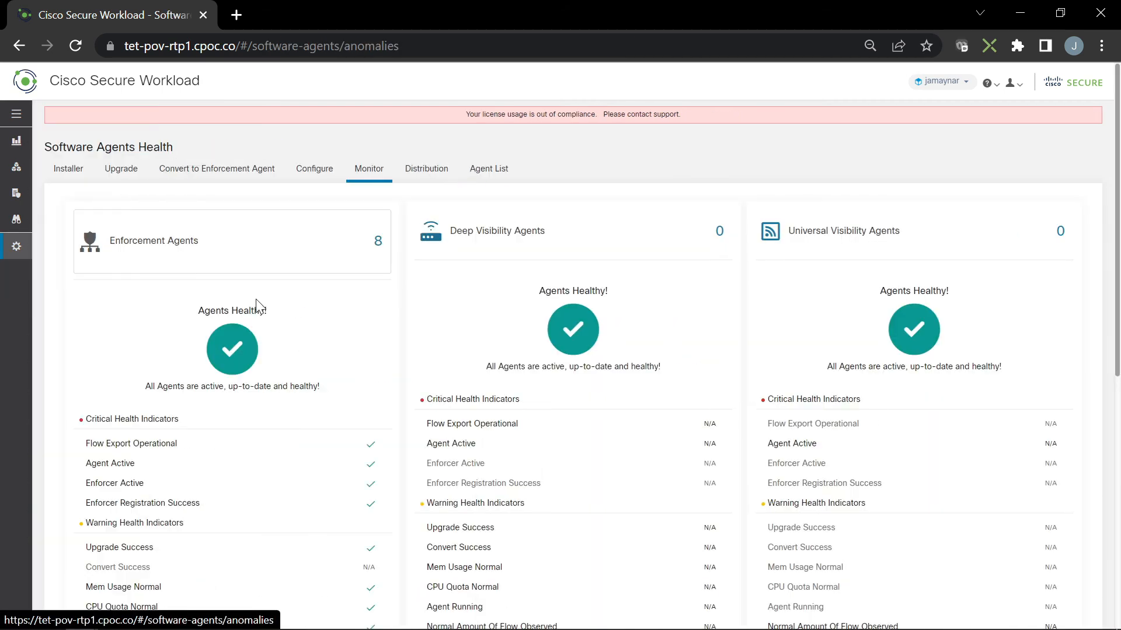
left_click(493, 169)
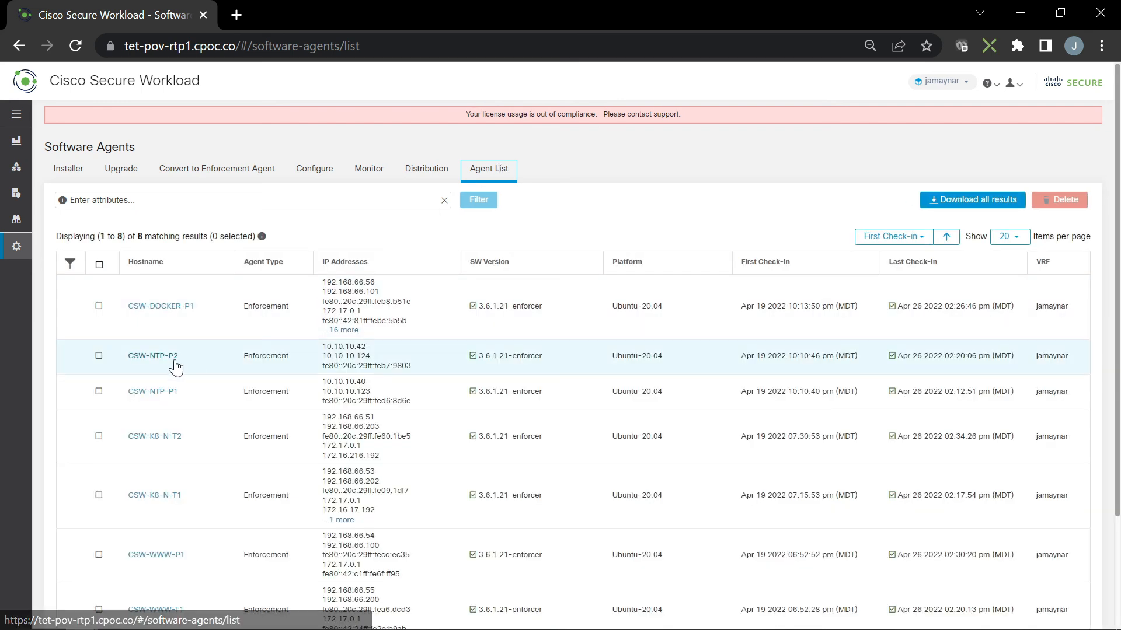
left_click(157, 357)
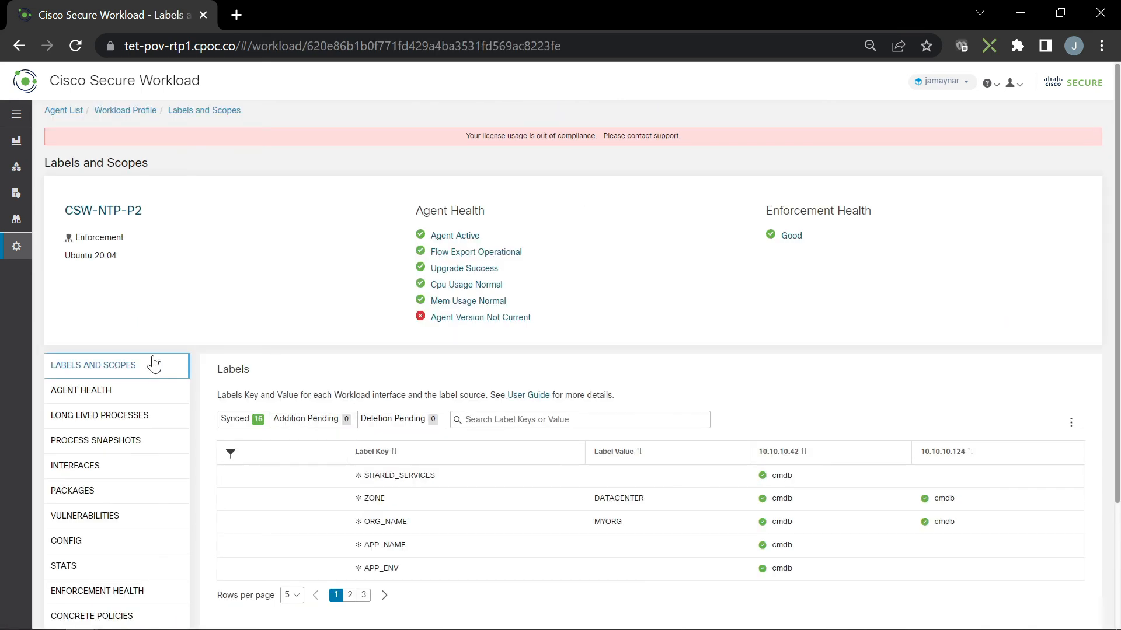
Step: Display the concrete policies of the CSW-NTP-P2 workload and review the full list
scroll(146, 379, "down", 3)
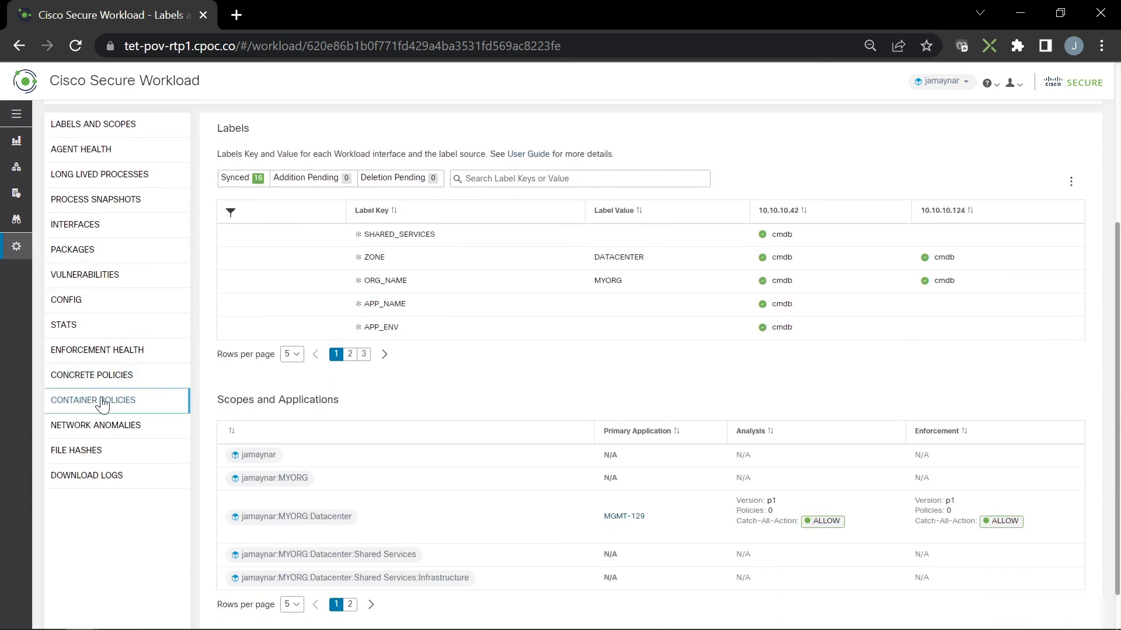
left_click(92, 380)
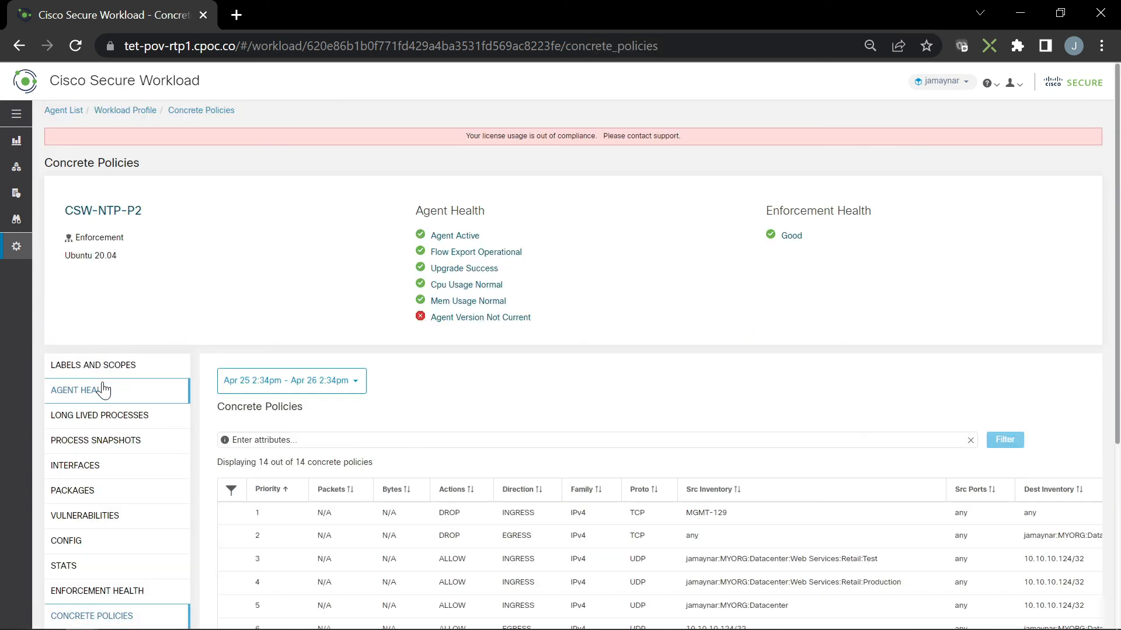
scroll(385, 481, "down", 5)
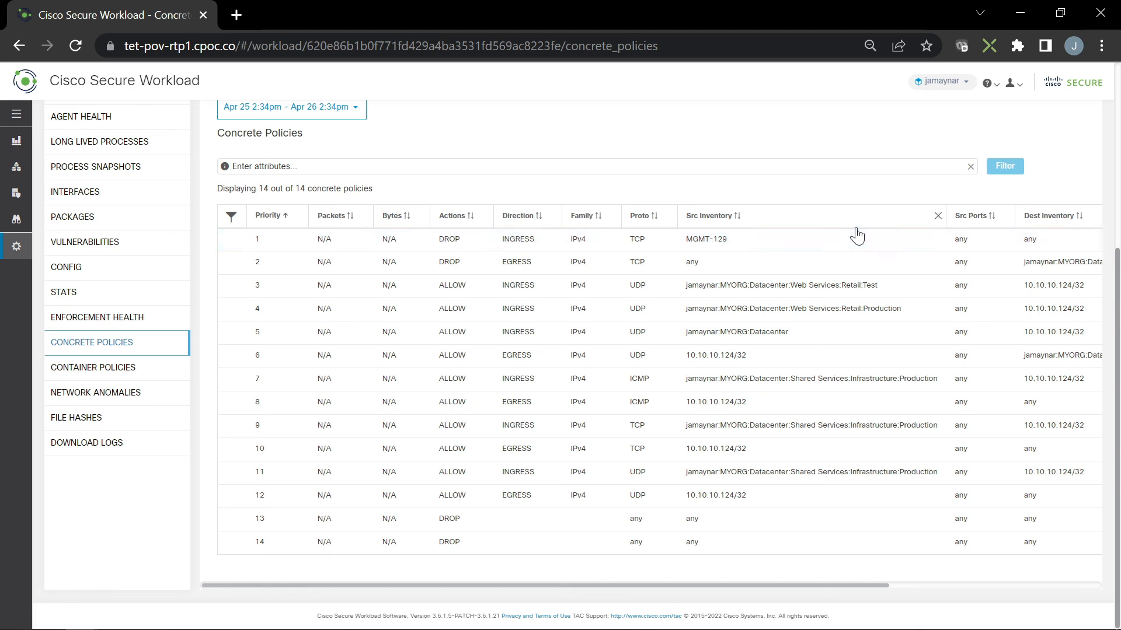
Step: Examine the destination inventories and ports of the concrete policies, including the full port list of the priority 9 TCP ingress policy
left_click_drag(860, 584, 1086, 591)
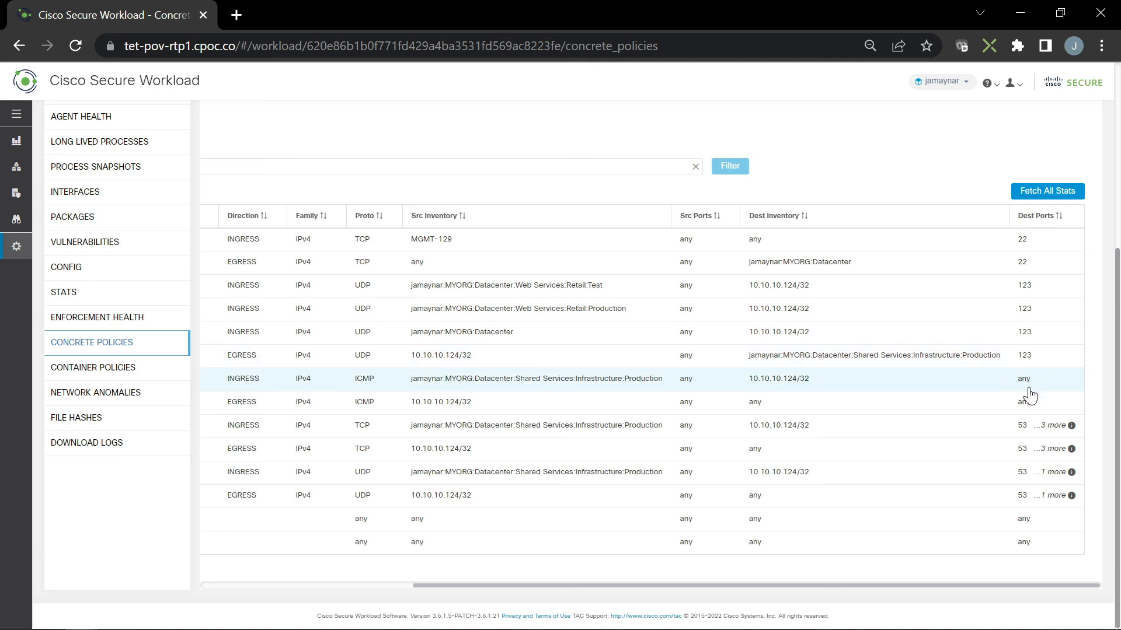
mouse_move(1070, 426)
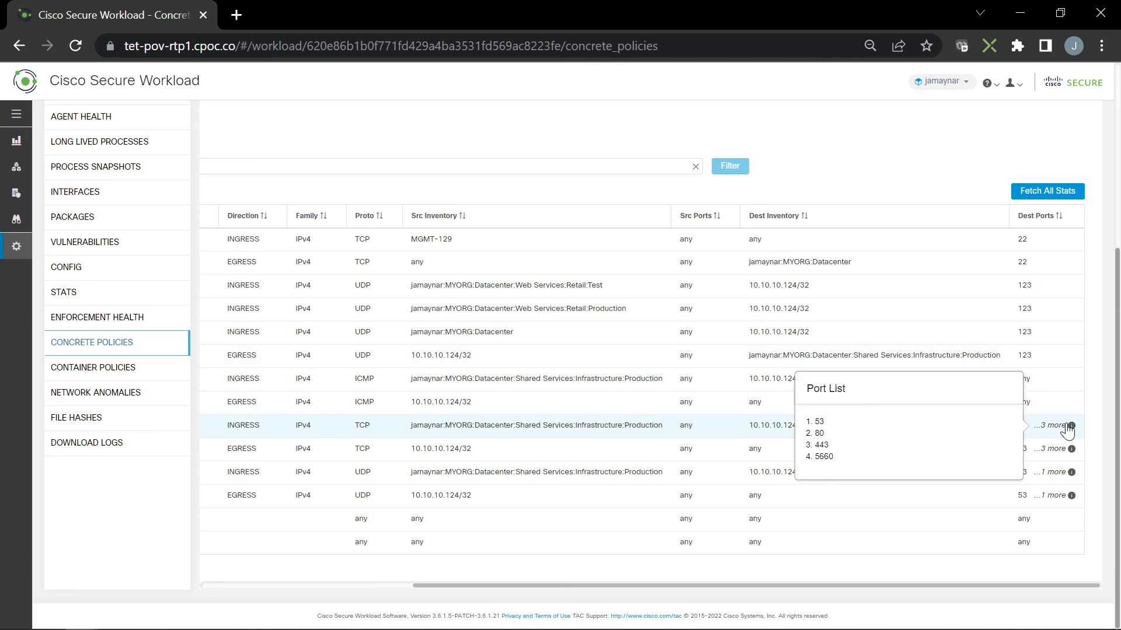
left_click_drag(824, 581, 431, 580)
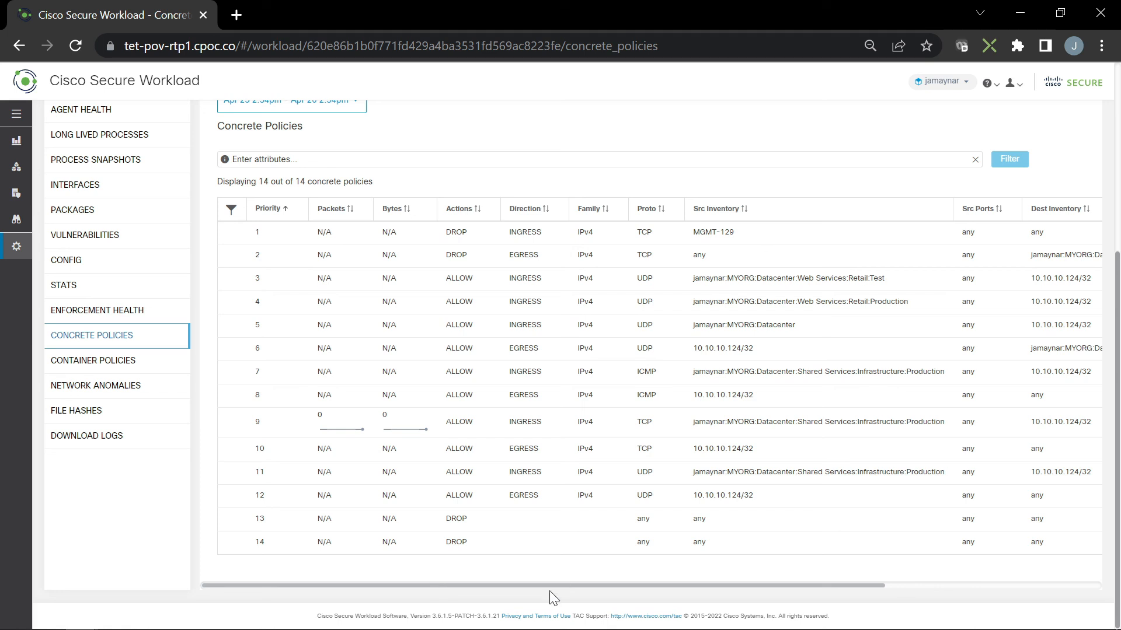
Step: Expand the priority 7 ICMP ingress policy, review its policy intent and its byte and packet stats, and collapse it
left_click(435, 372)
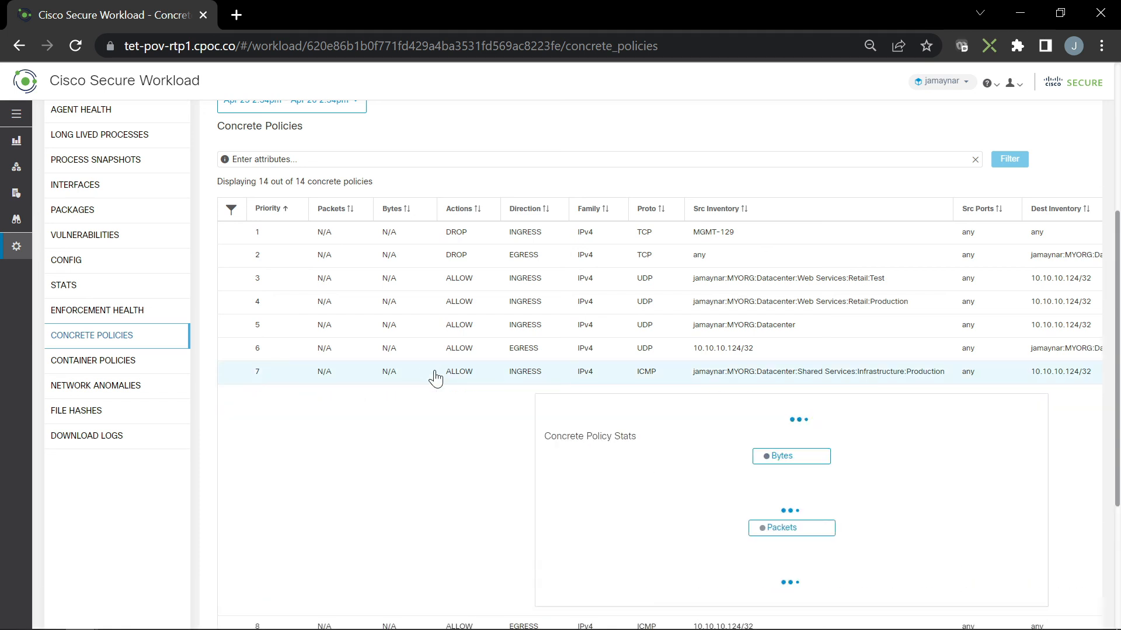
scroll(439, 380, "down", 3)
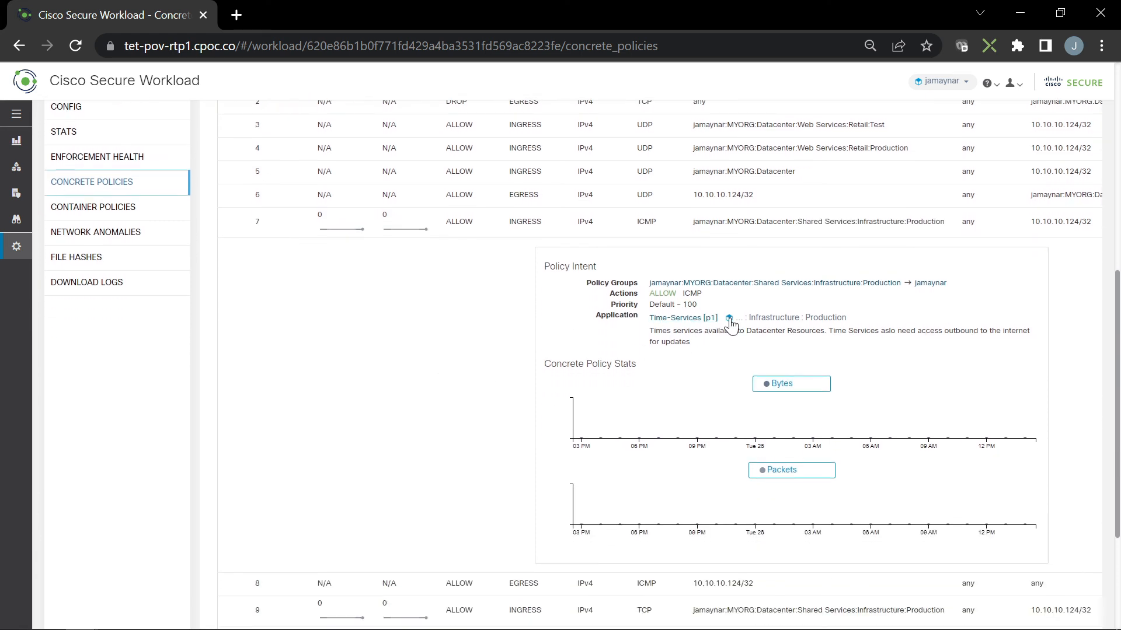
scroll(518, 240, "down", 2)
scroll(518, 240, "up", 2)
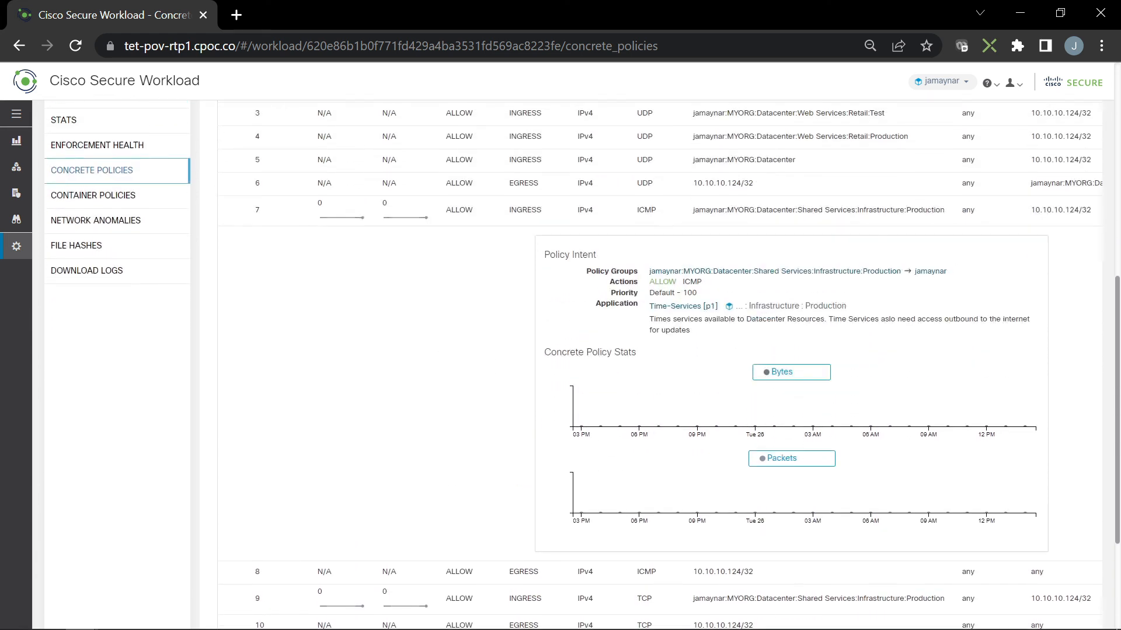
left_click(517, 237)
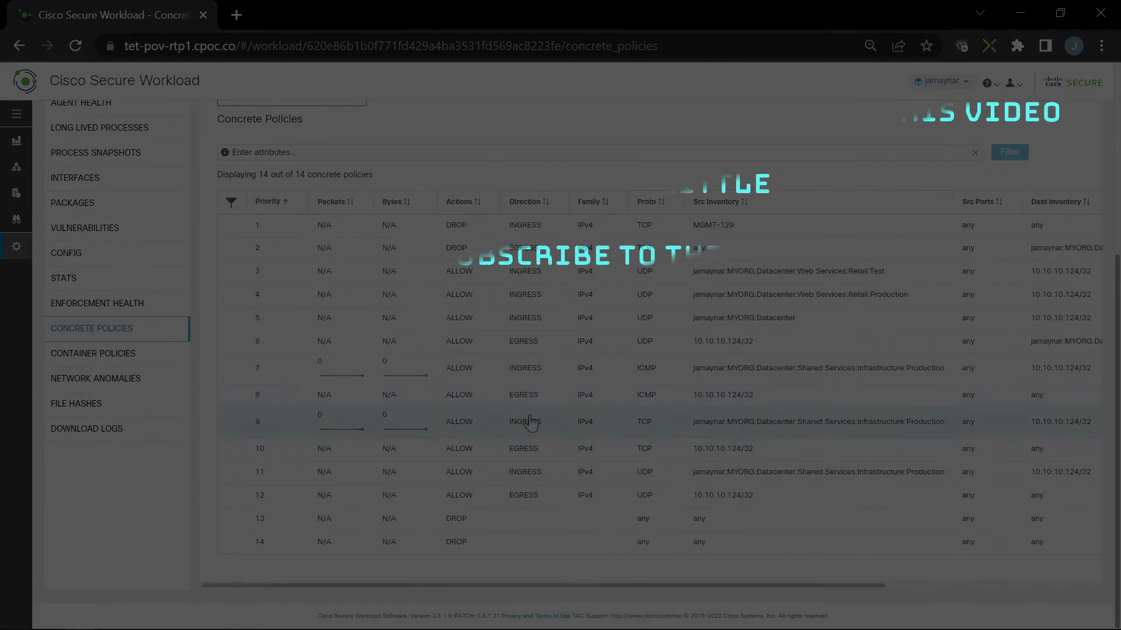